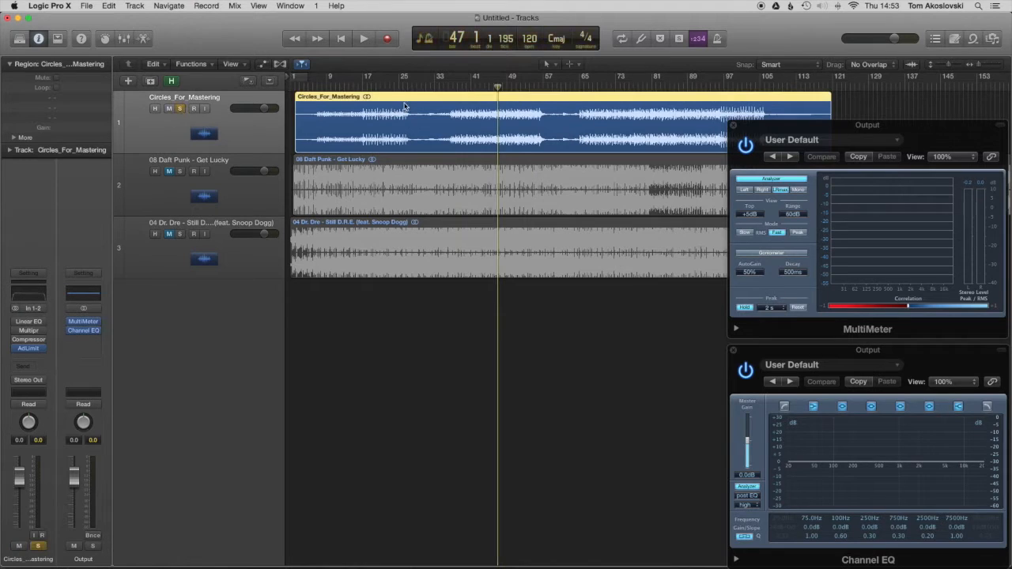
Step: Play a short passage of the soloed Circles_For_Mastering track from bar 42 while watching the output meters
click(476, 87)
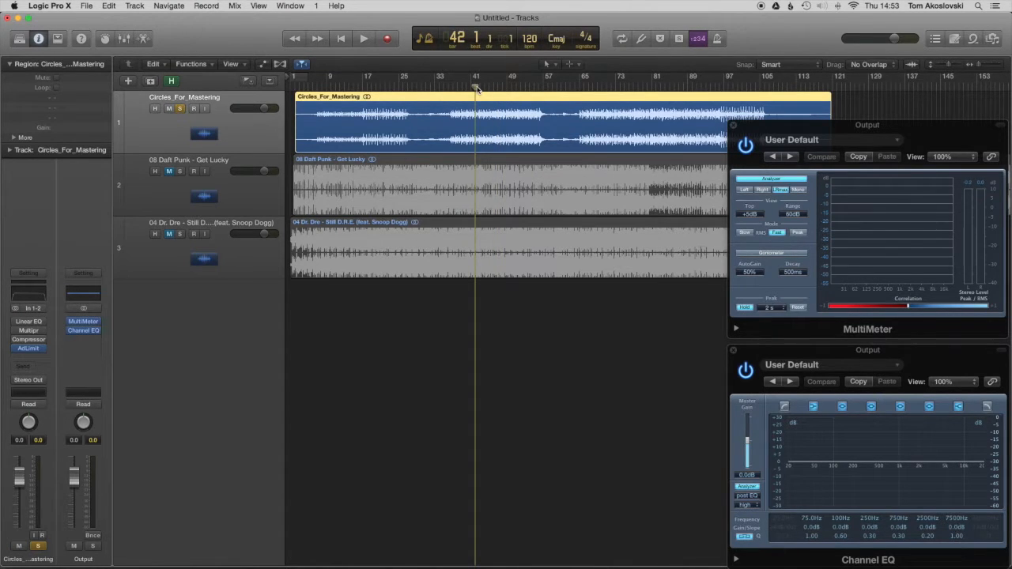
key(space)
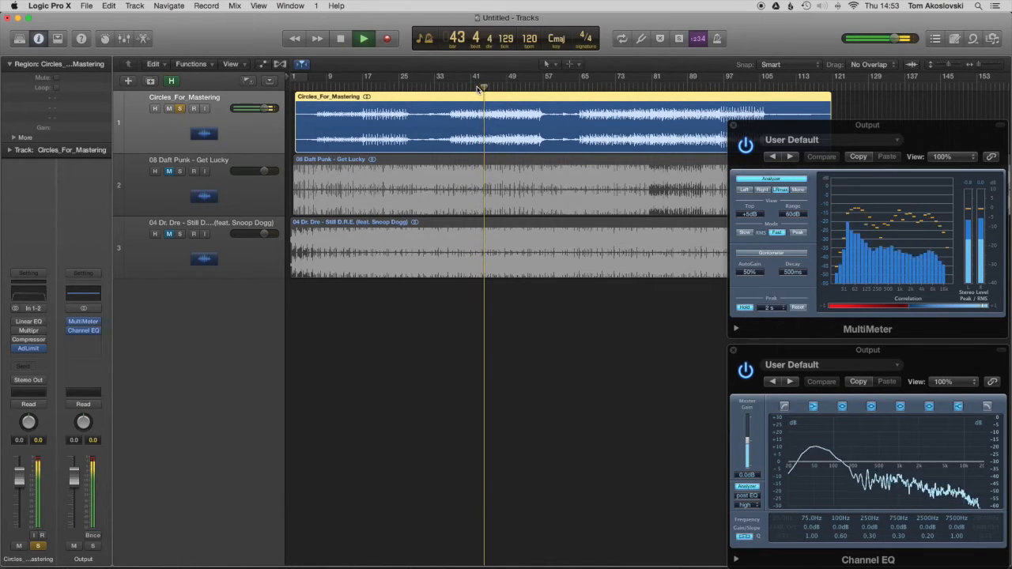
key(space)
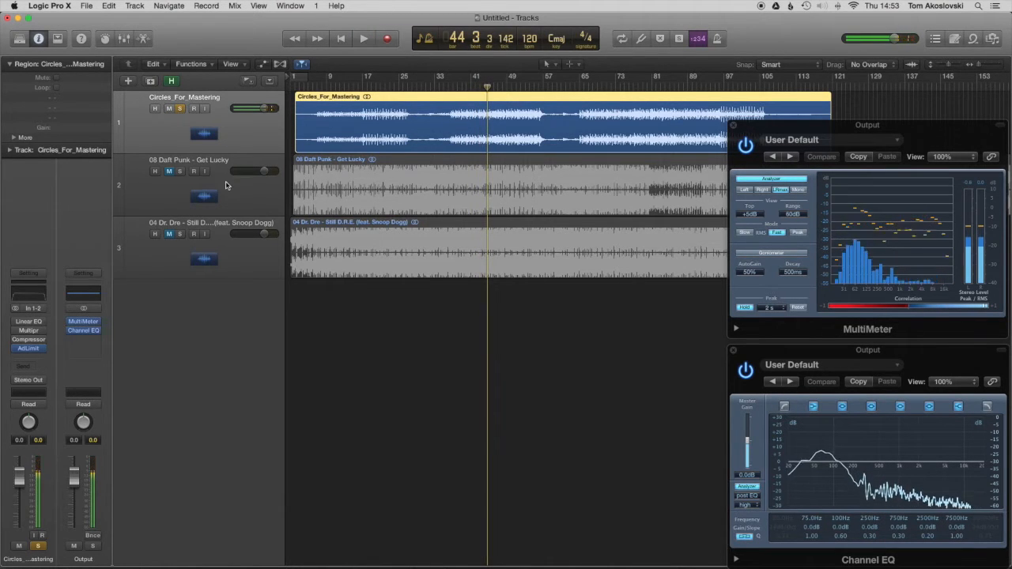
Step: Move the solo from Circles_For_Mastering to the Get Lucky and Still D.R.E. reference tracks, and clear all solos
click(226, 184)
click(180, 171)
click(180, 109)
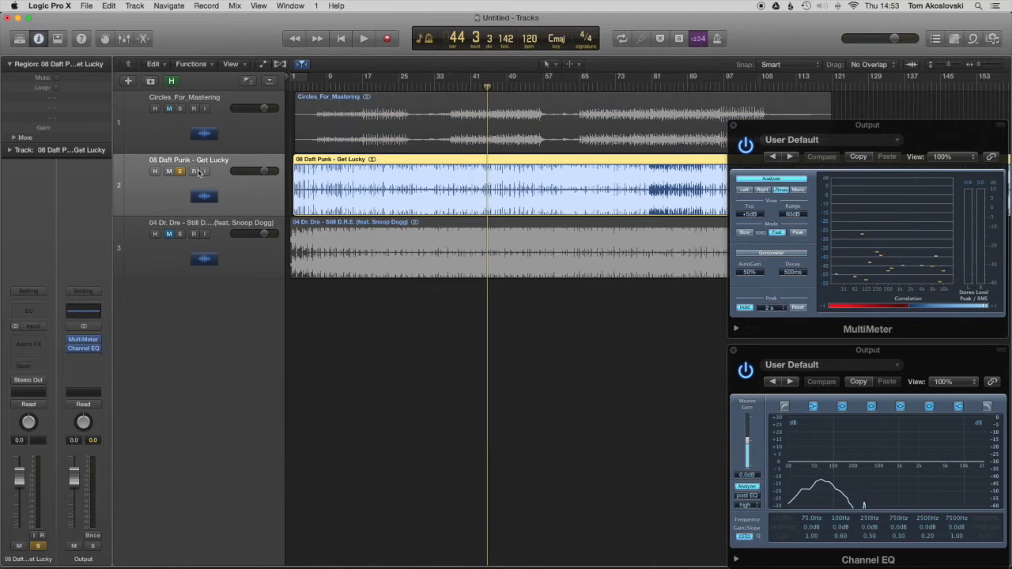
click(181, 235)
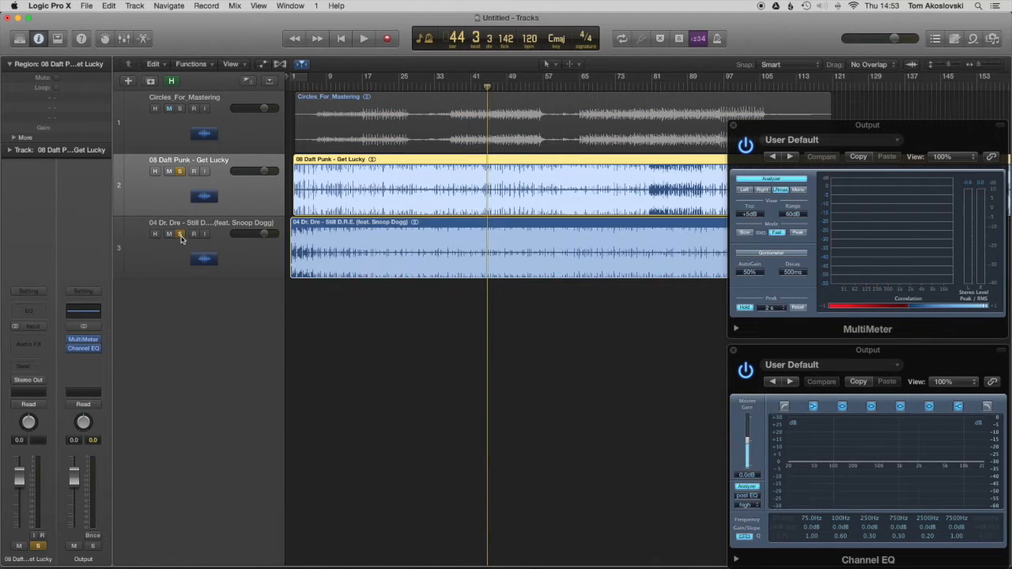
click(180, 235)
click(180, 172)
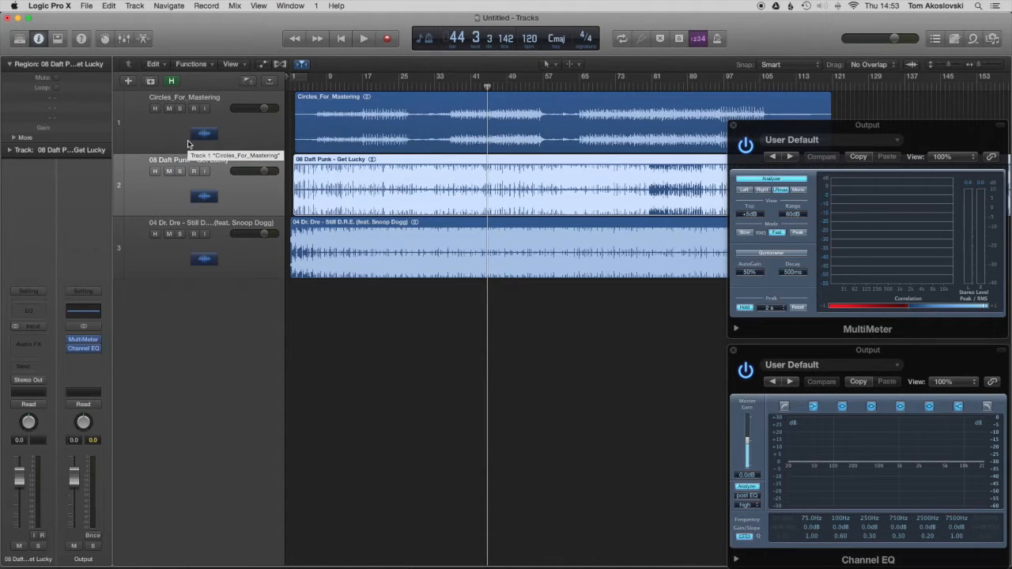
Step: Select and solo Circles_For_Mastering, and play a short passage of it from about bar 42
click(188, 143)
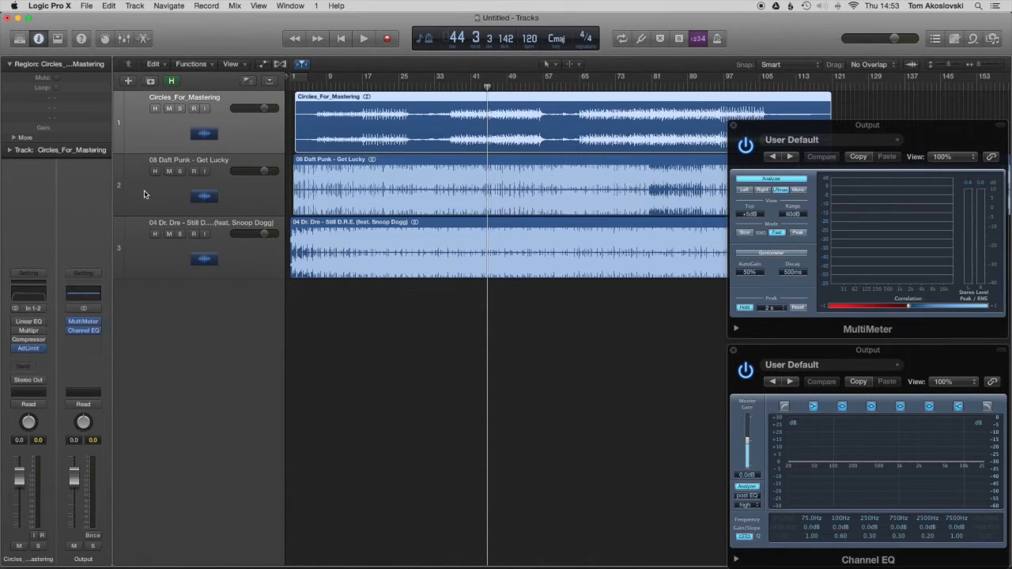
click(181, 109)
key(space)
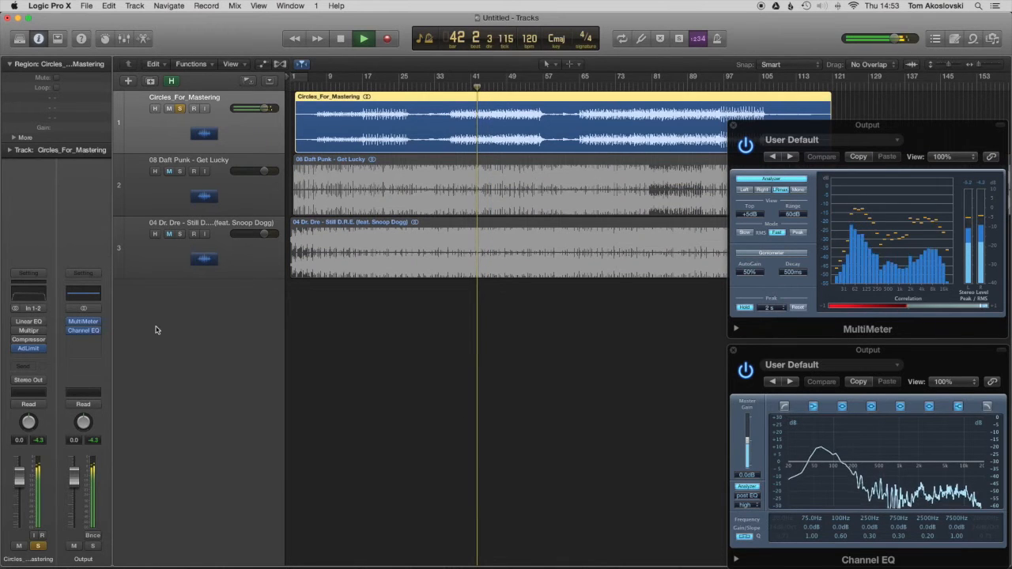
key(space)
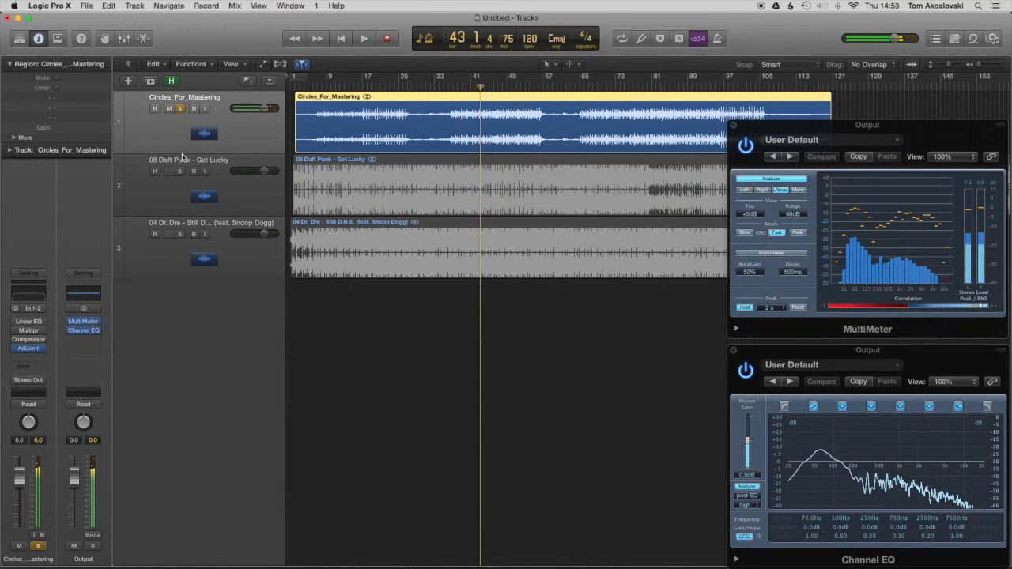
Step: Solo Get Lucky in place of Circles_For_Mastering, and play the same passage for comparison on the analyzers
click(180, 171)
click(180, 109)
key(space)
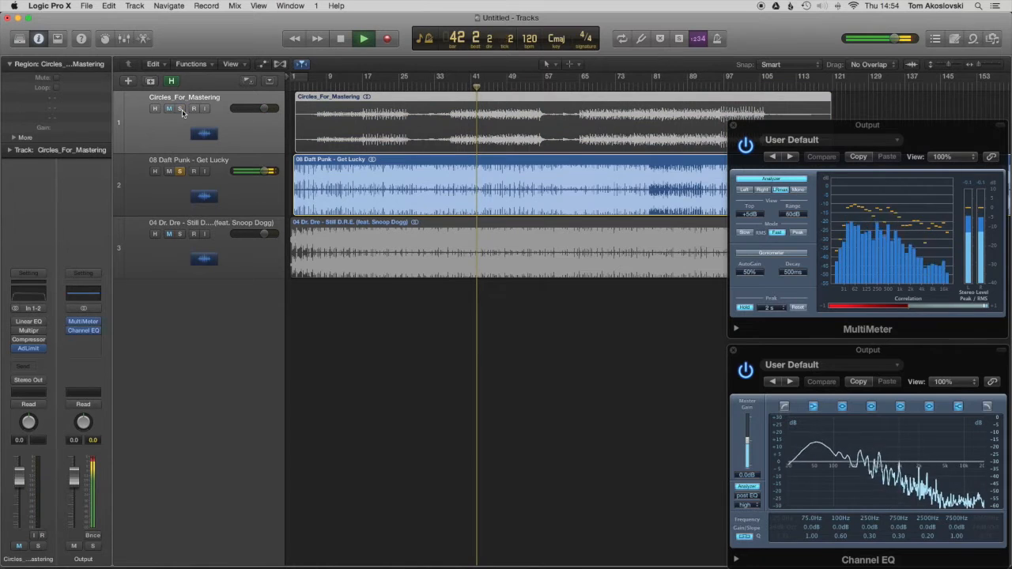
click(188, 162)
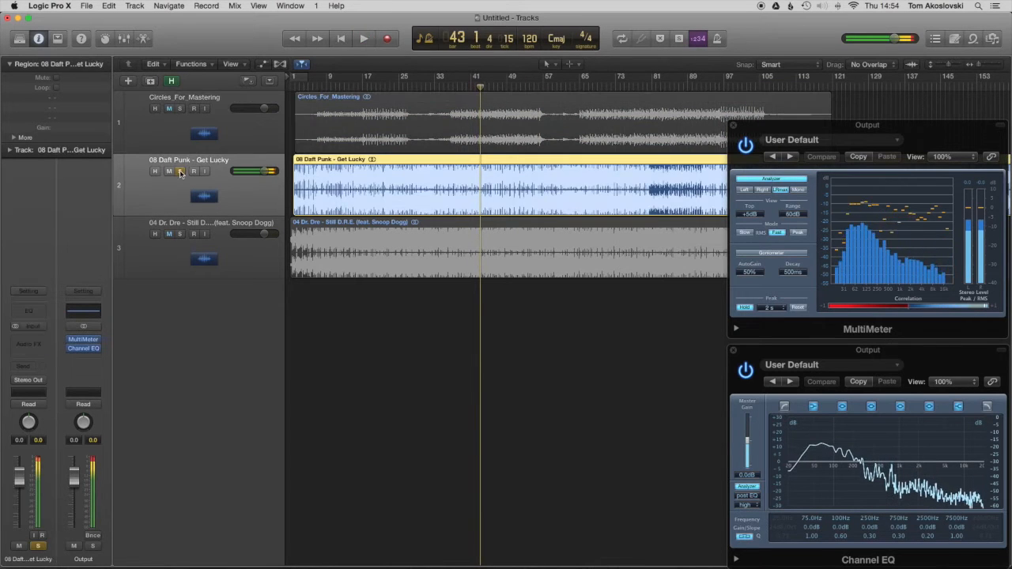
key(space)
Step: Return the solo to Circles_For_Mastering, and view the curve of its enabled Linear Phase EQ
click(180, 172)
click(181, 109)
click(181, 131)
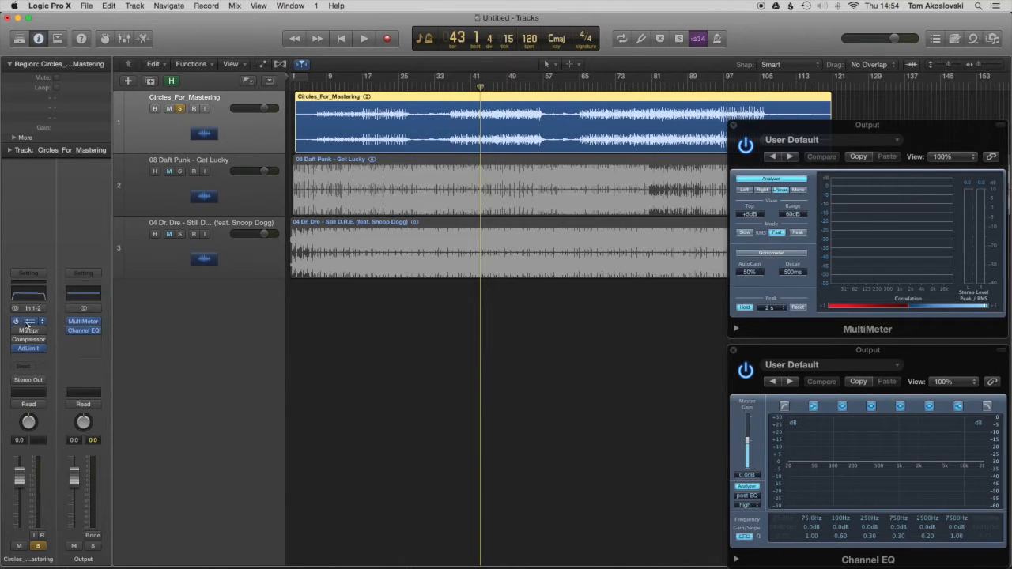
click(29, 322)
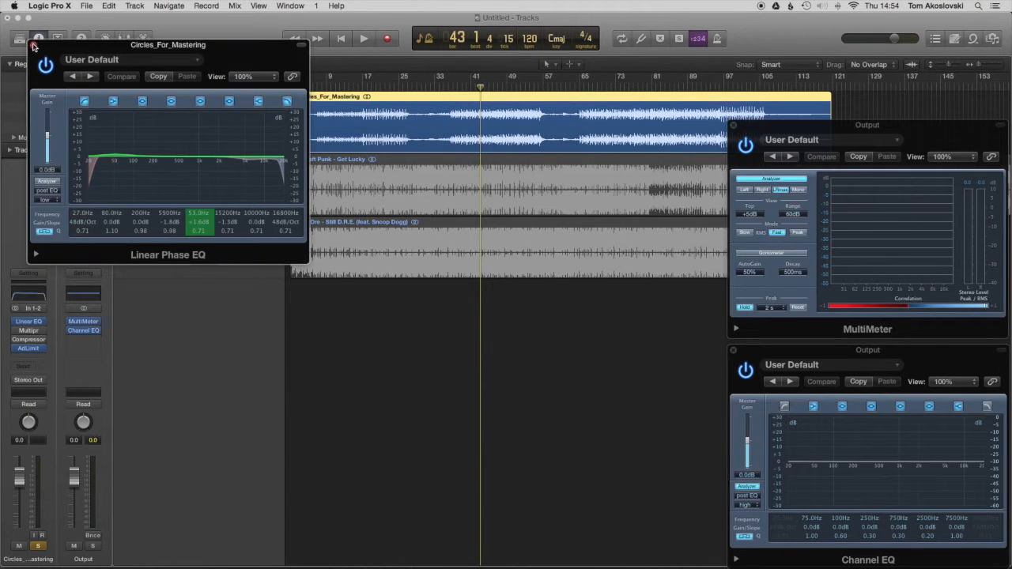
click(33, 46)
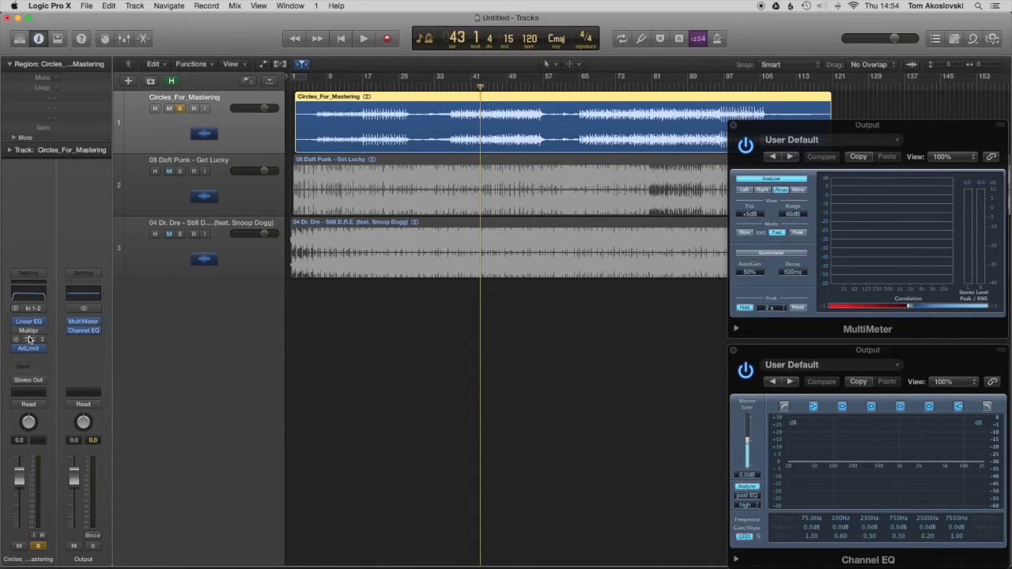
Step: Insert the Waves API-2500 compressor after the Channel EQ on the Output channel, and remove it again
click(82, 340)
mouse_move(115, 473)
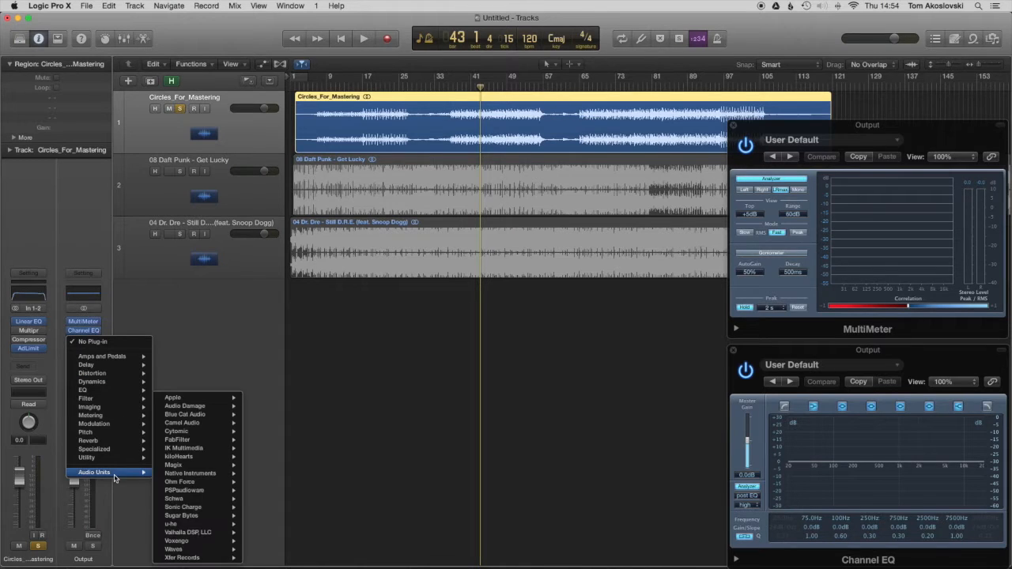
mouse_move(206, 549)
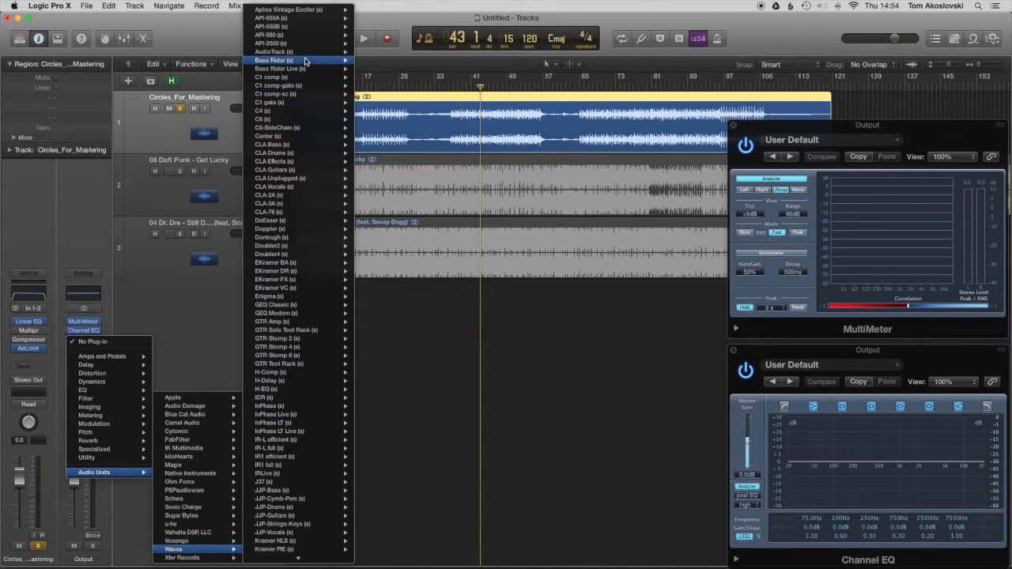
click(370, 44)
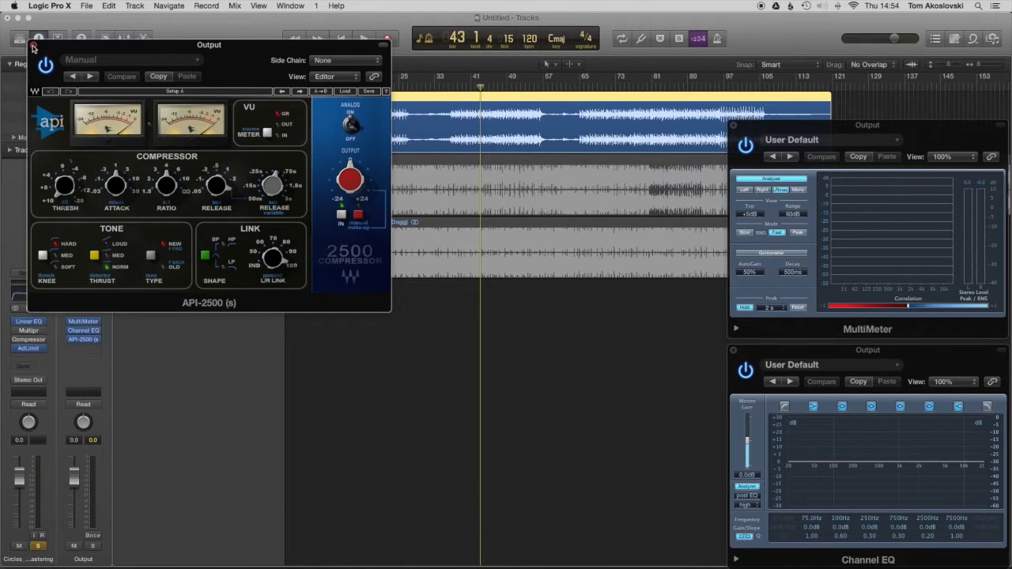
click(34, 47)
click(96, 343)
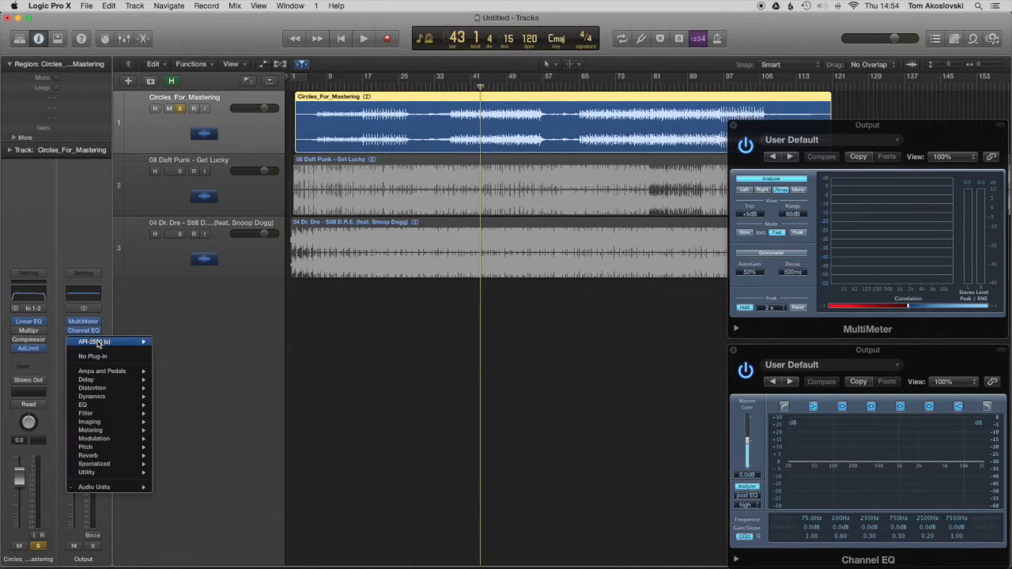
click(83, 356)
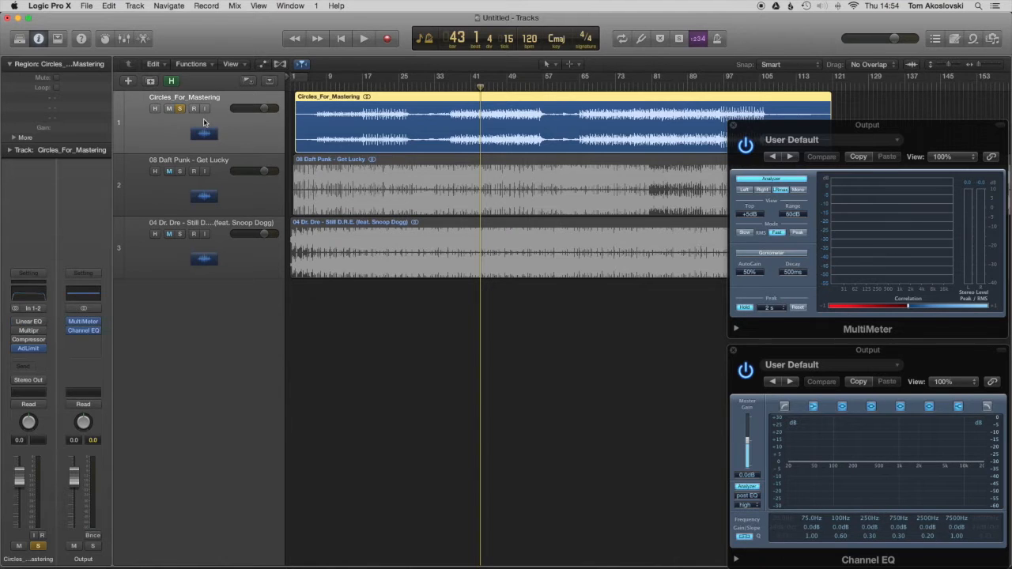
Step: Play Circles_For_Mastering without its Linear Phase EQ, and compare it with Get Lucky soloed in its place
key(space)
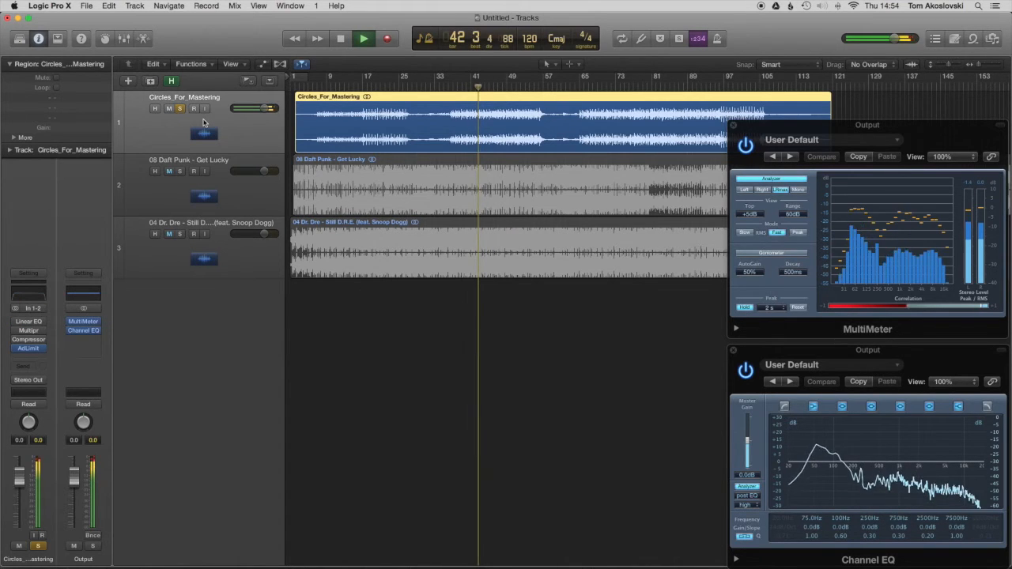
key(space)
click(180, 171)
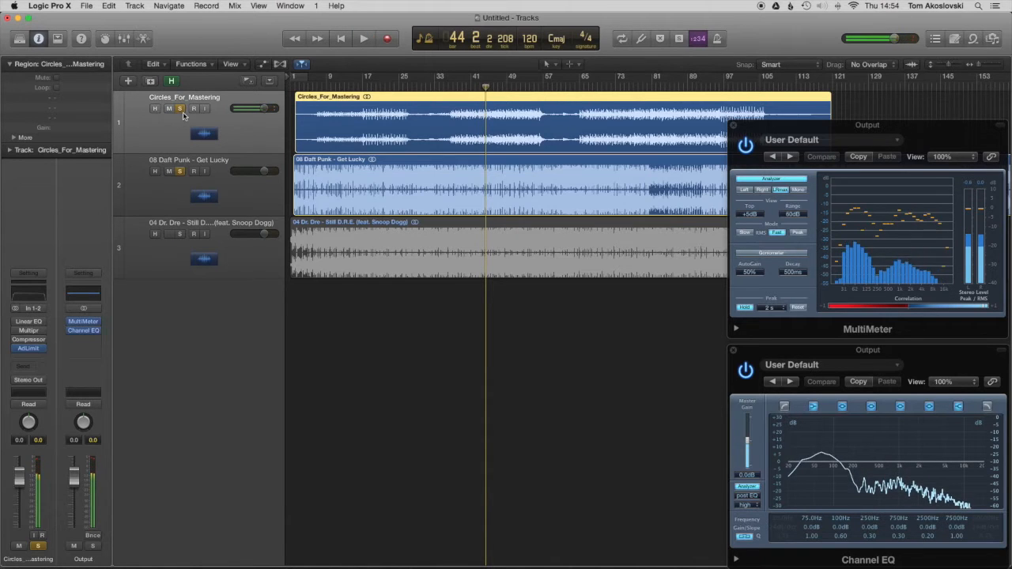
click(181, 110)
key(space)
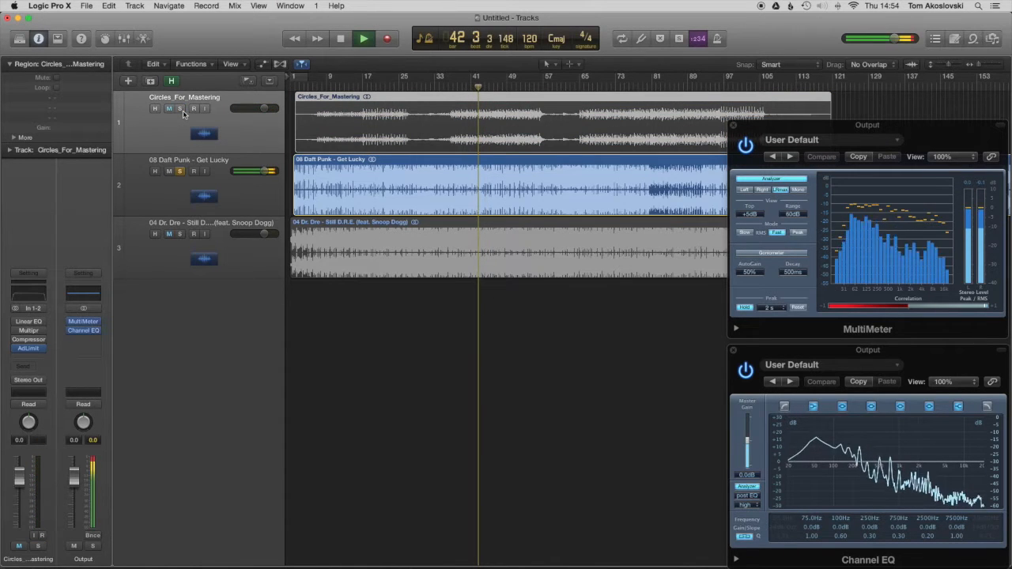
key(space)
Step: Solo the Still D.R.E. reference track in place of Get Lucky, and play a short passage of it
click(180, 172)
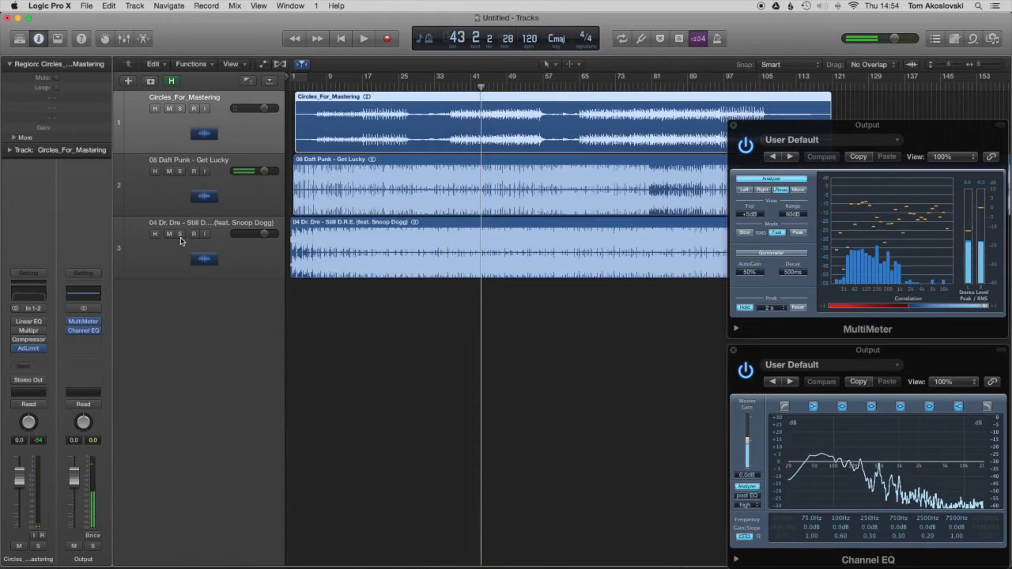
click(180, 235)
key(space)
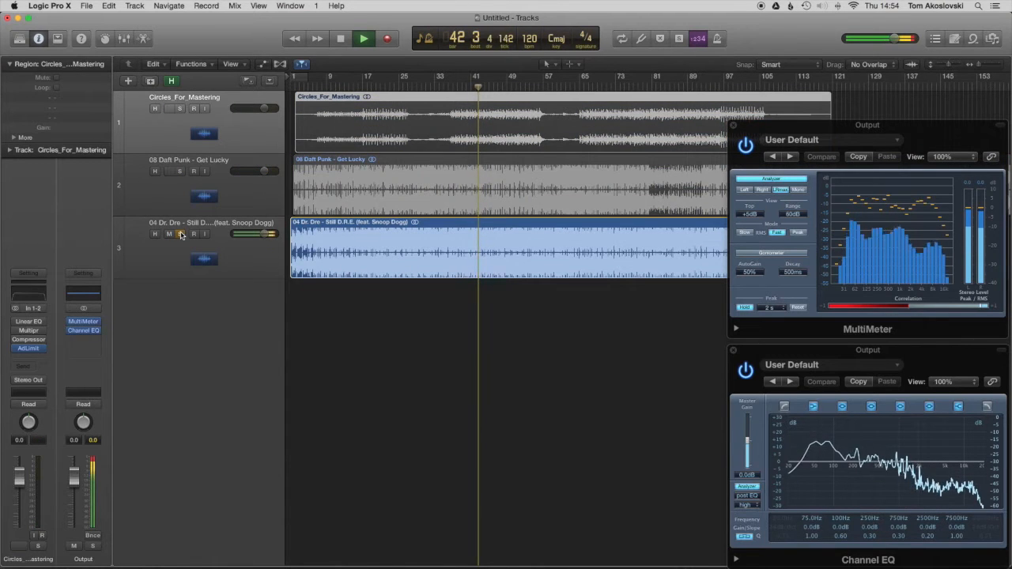
key(space)
Step: Play Circles_For_Mastering soloed in place of Still D.R.E., and switch the solo to Get Lucky for another comparison
click(180, 235)
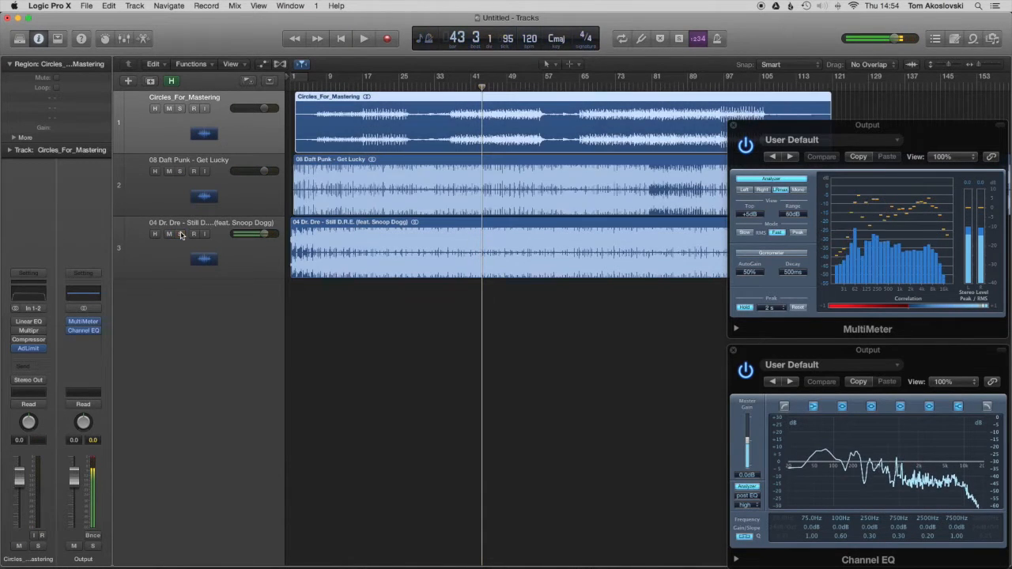
click(180, 109)
key(space)
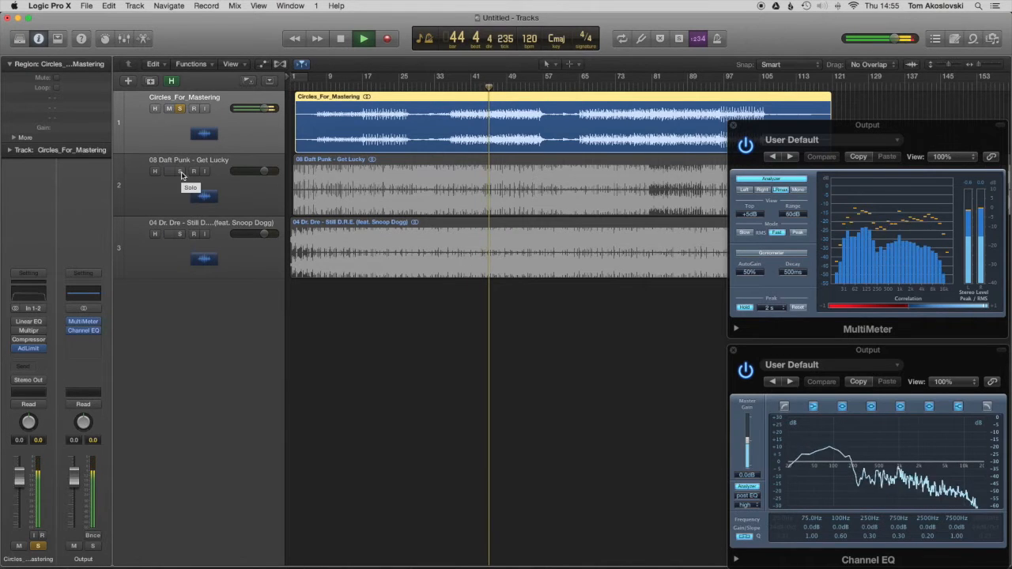
click(181, 171)
click(181, 108)
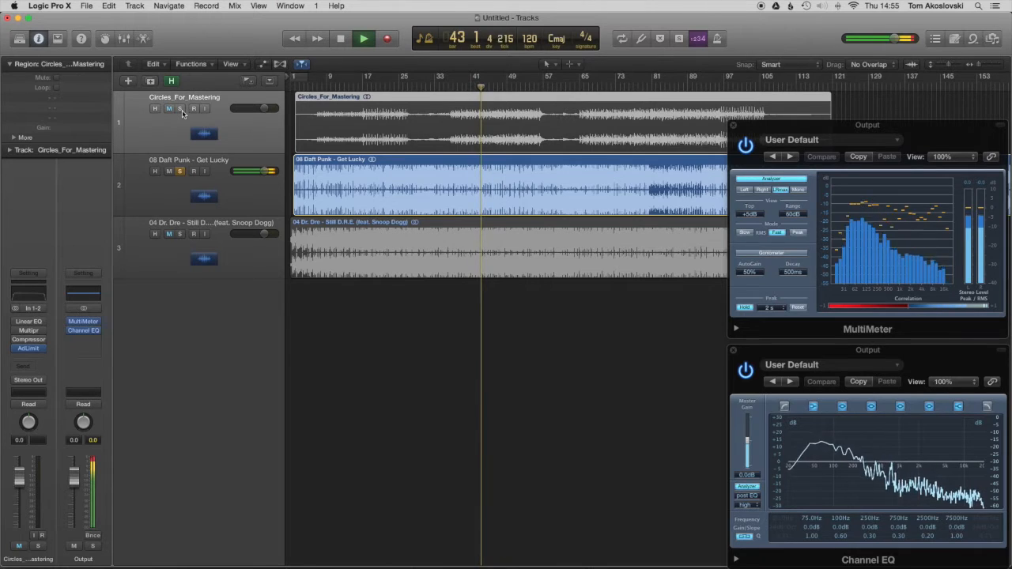
key(space)
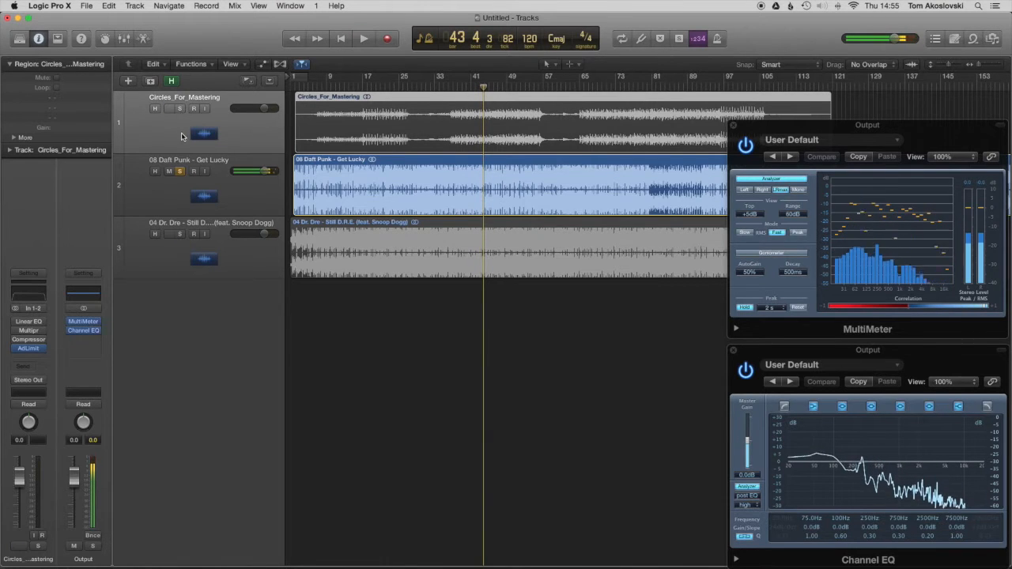
Step: Solo Circles_For_Mastering in place of Get Lucky, and move the playhead to bar 45
click(181, 111)
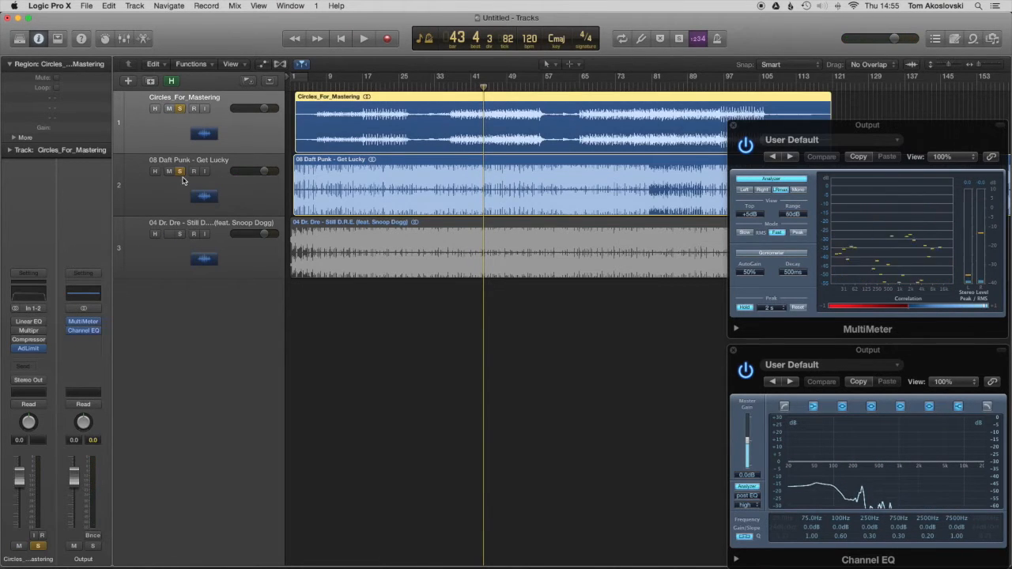
click(180, 171)
click(489, 93)
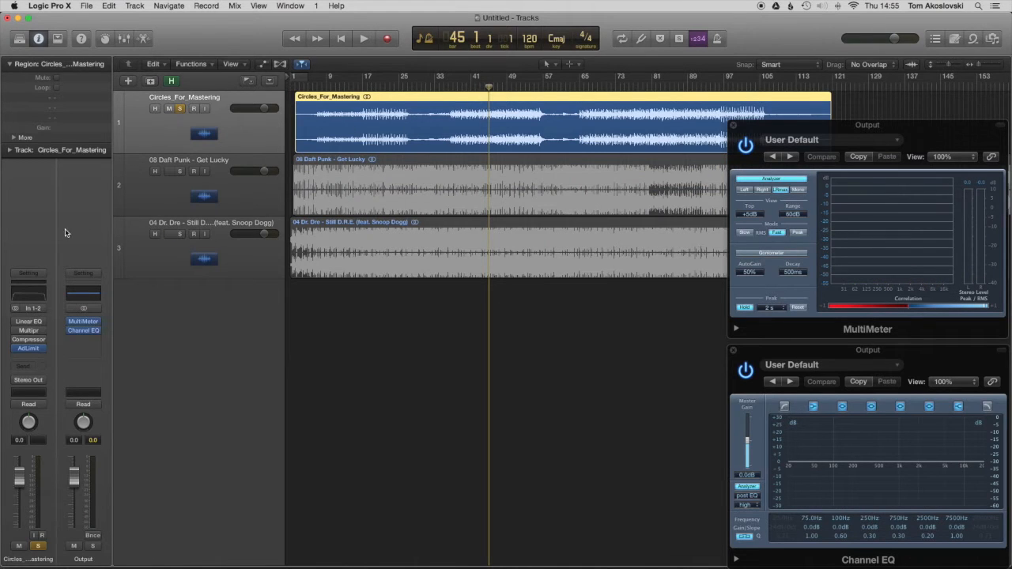
Step: Open the enabled Linear Phase EQ of Circles_For_Mastering, and place its window below the tracks beside the Output analyzers
click(27, 323)
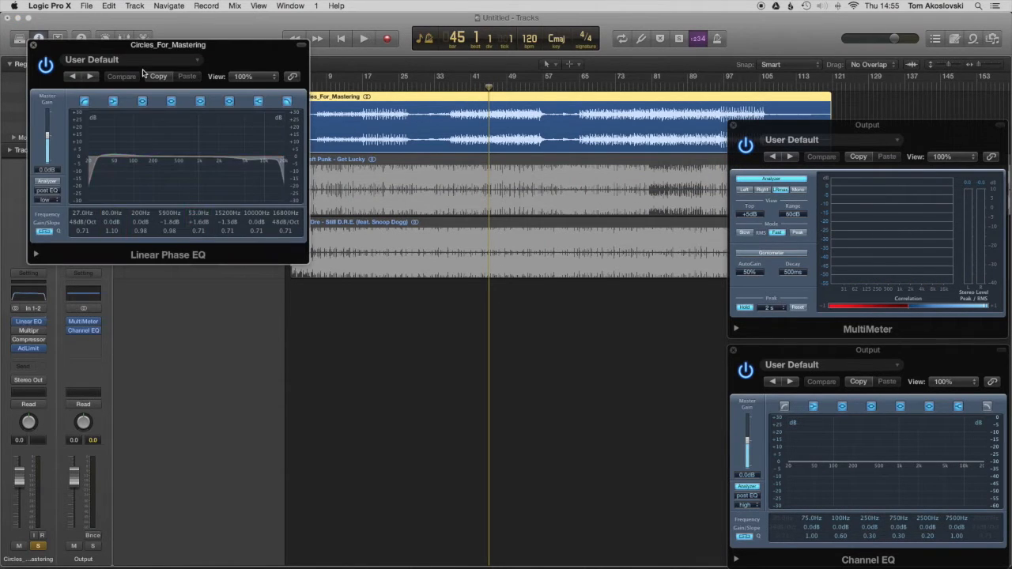
drag(145, 41, 522, 264)
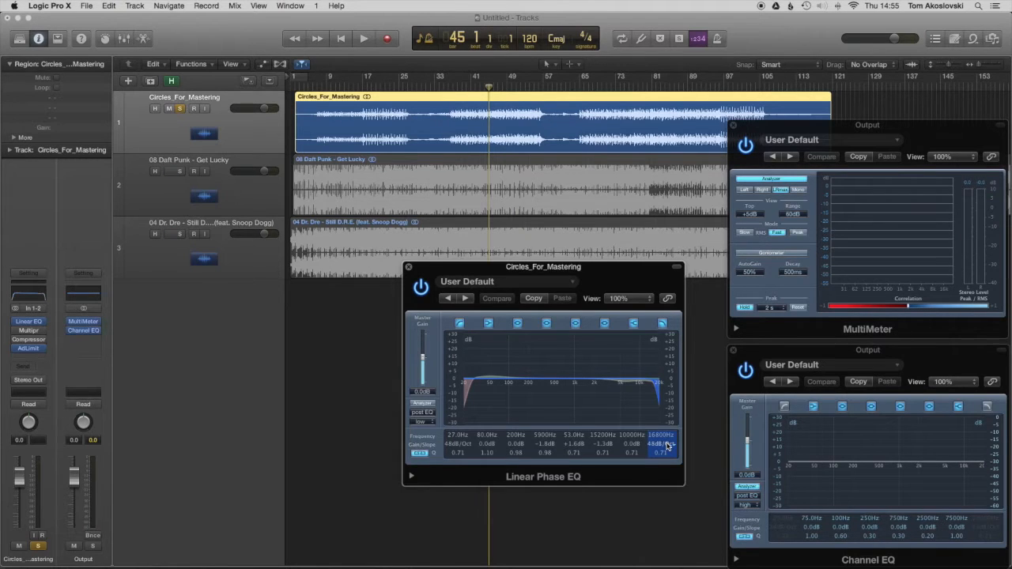
Step: Play Circles_For_Mastering from about bar 46 with the Linear Phase EQ active, pausing once before resuming playback
click(493, 87)
key(space)
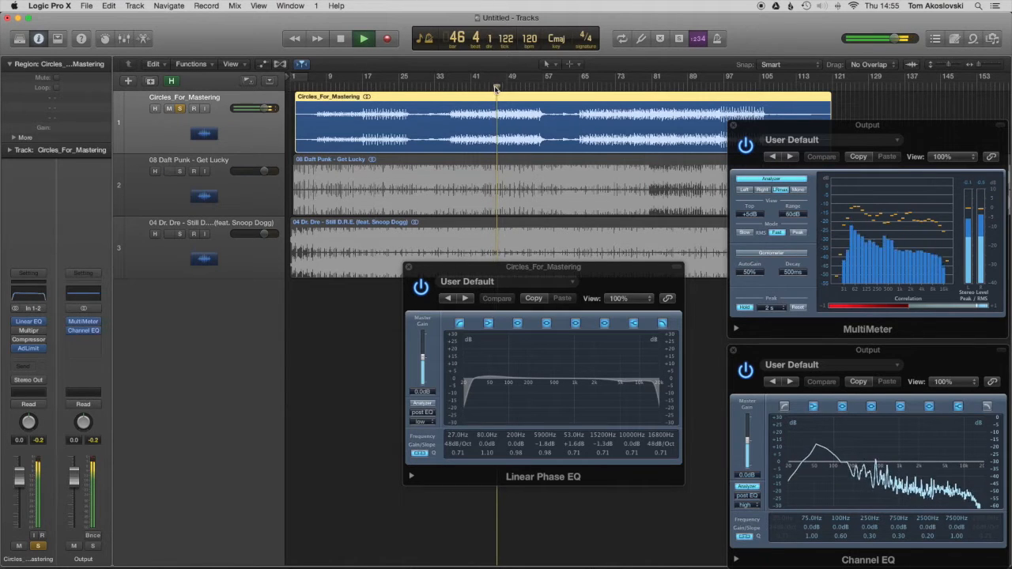
key(space)
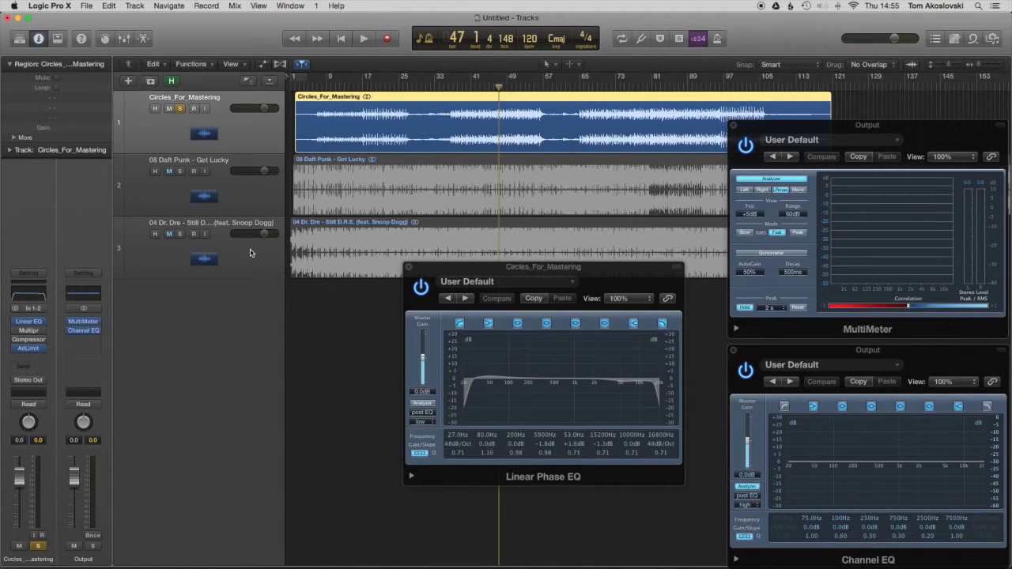
key(space)
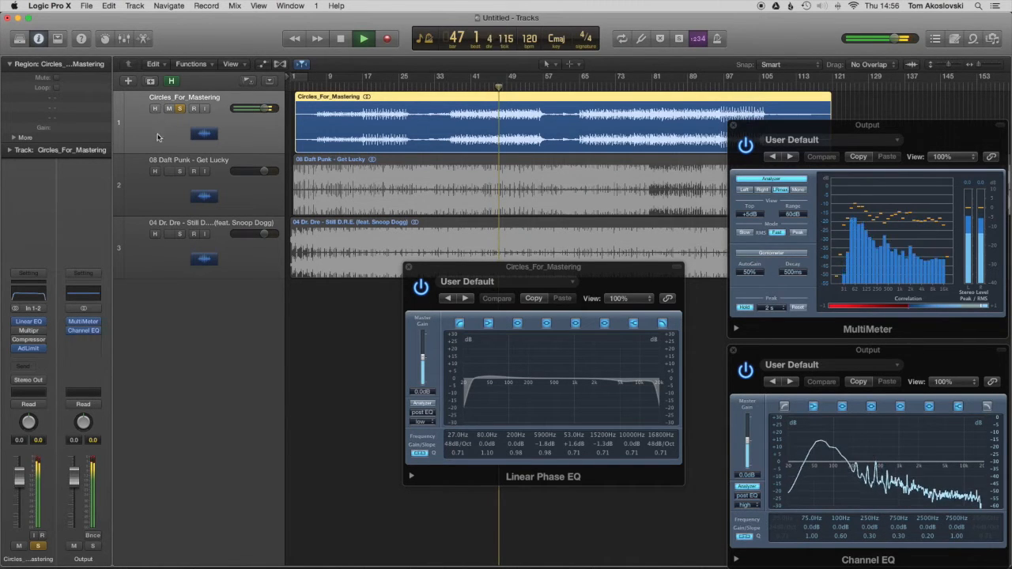
Step: Solo Get Lucky in place of Circles_For_Mastering, and play it around bar 46 to compare its spectrum in the Output analyzers
click(180, 172)
key(space)
click(181, 111)
key(space)
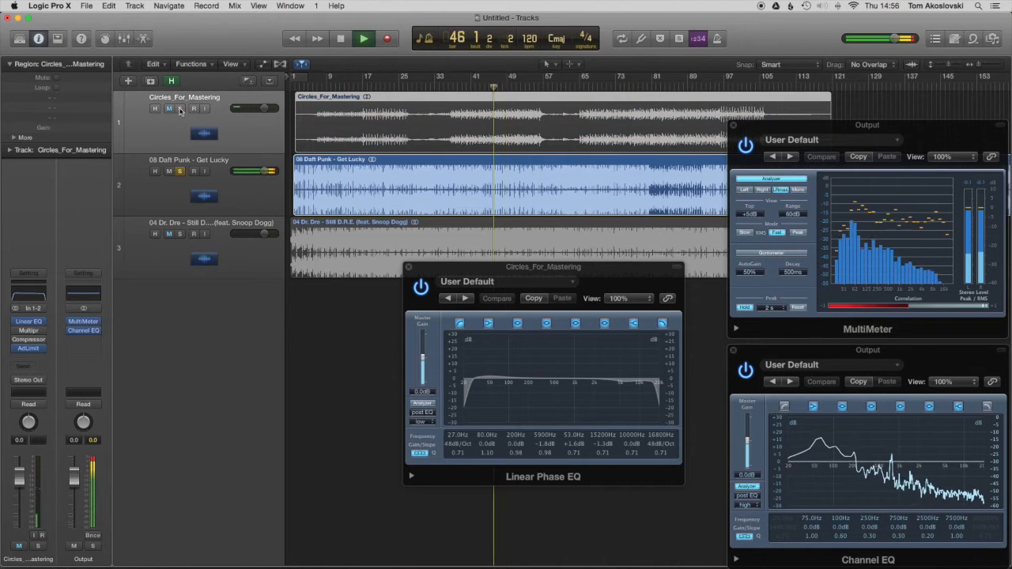
key(space)
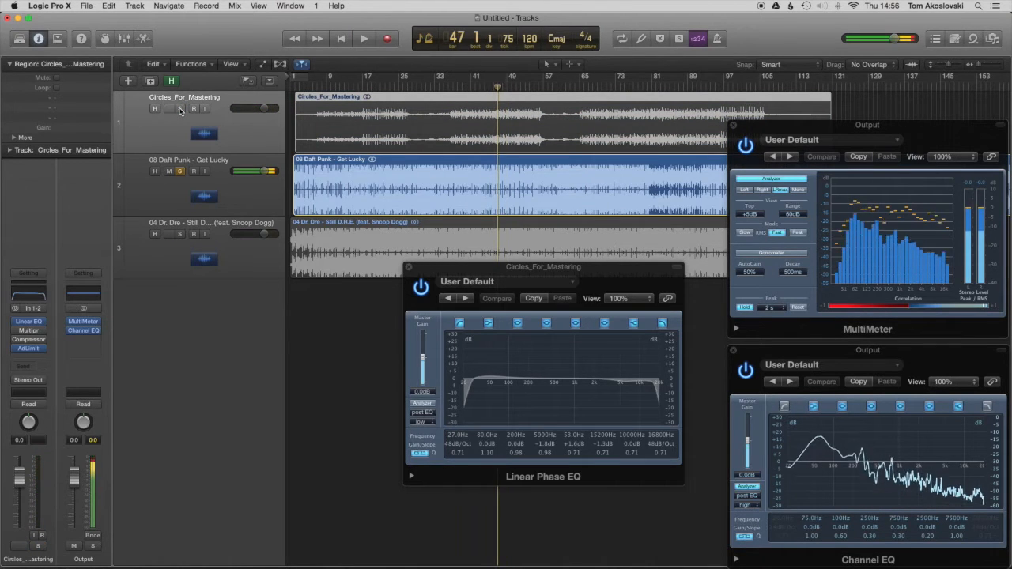
Step: Switch the solo from Get Lucky back to Circles_For_Mastering, and move the playhead to bar 45
click(179, 172)
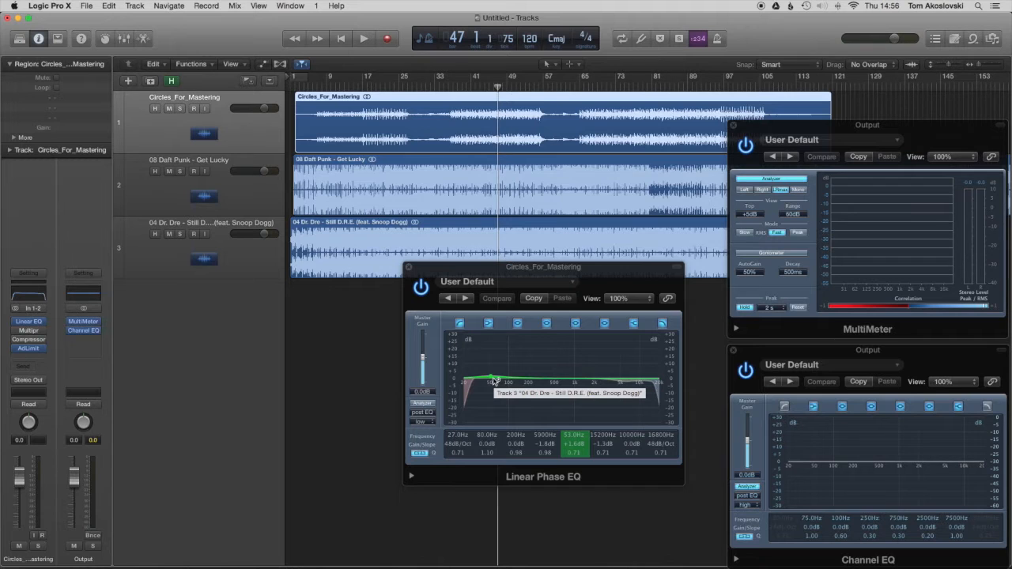
click(179, 172)
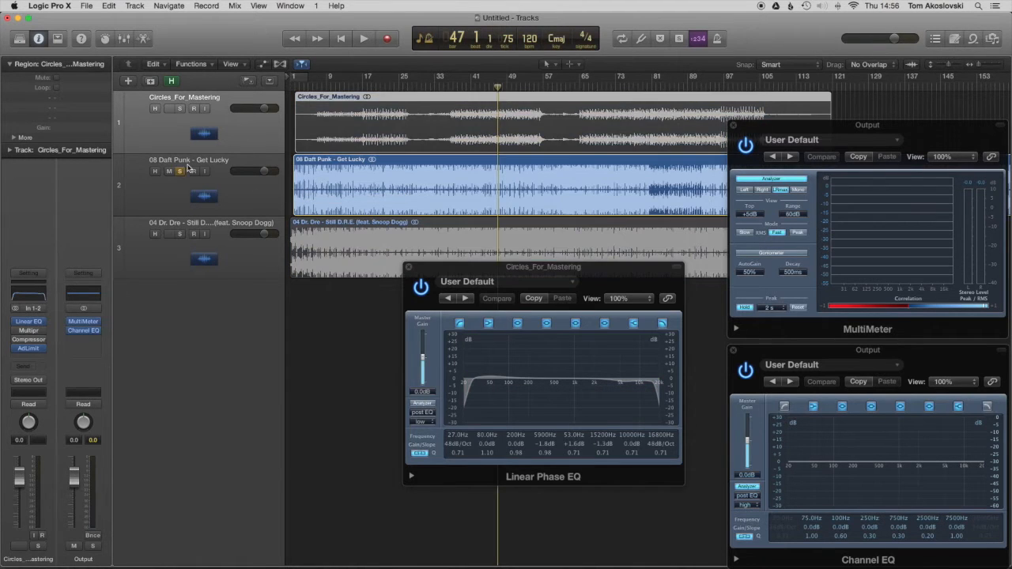
click(194, 163)
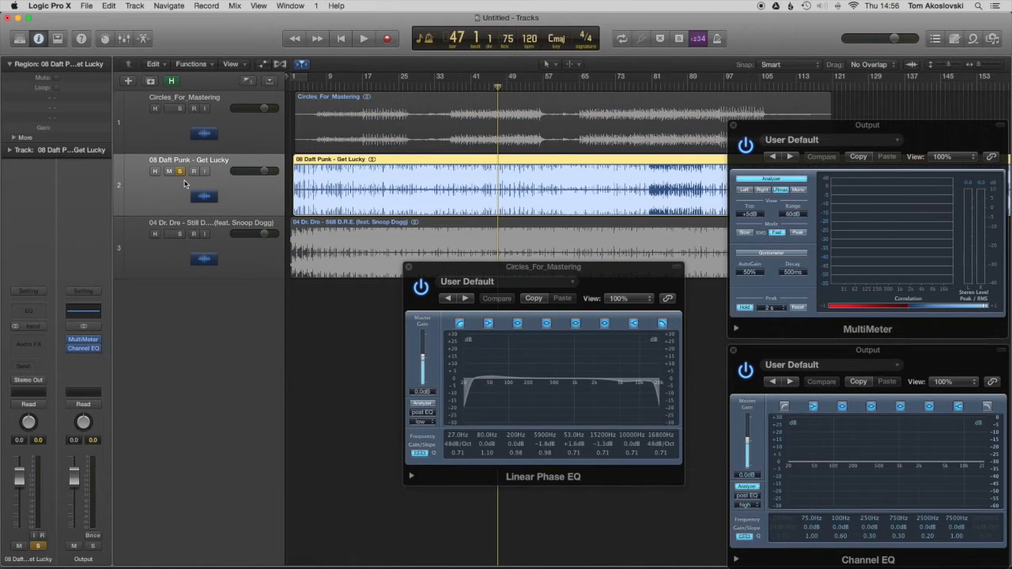
click(181, 172)
click(182, 146)
click(488, 85)
click(181, 109)
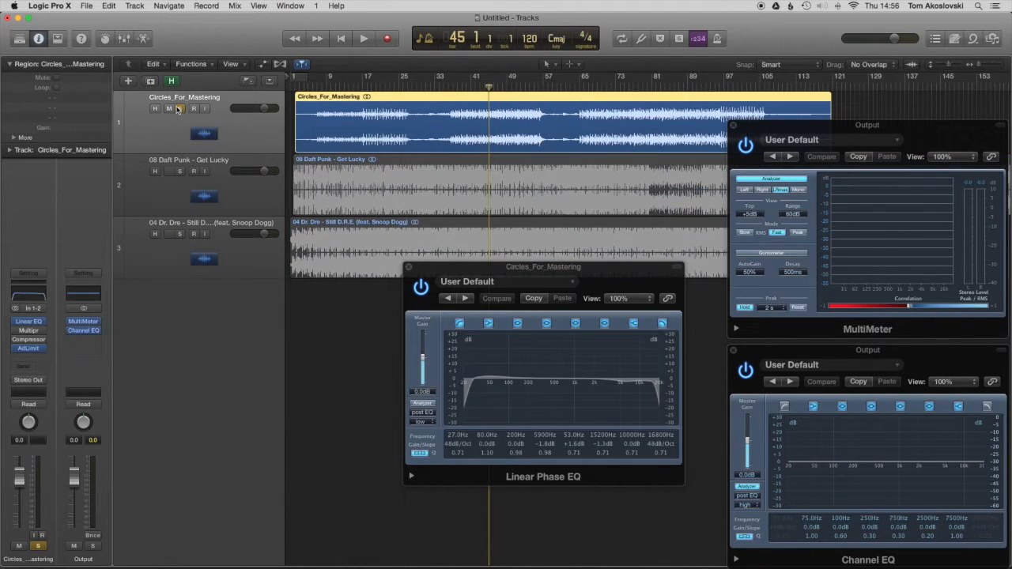
Step: Play Circles_For_Mastering from bar 45 while switching its Linear Phase EQ off and on for comparison
key(space)
key(space)
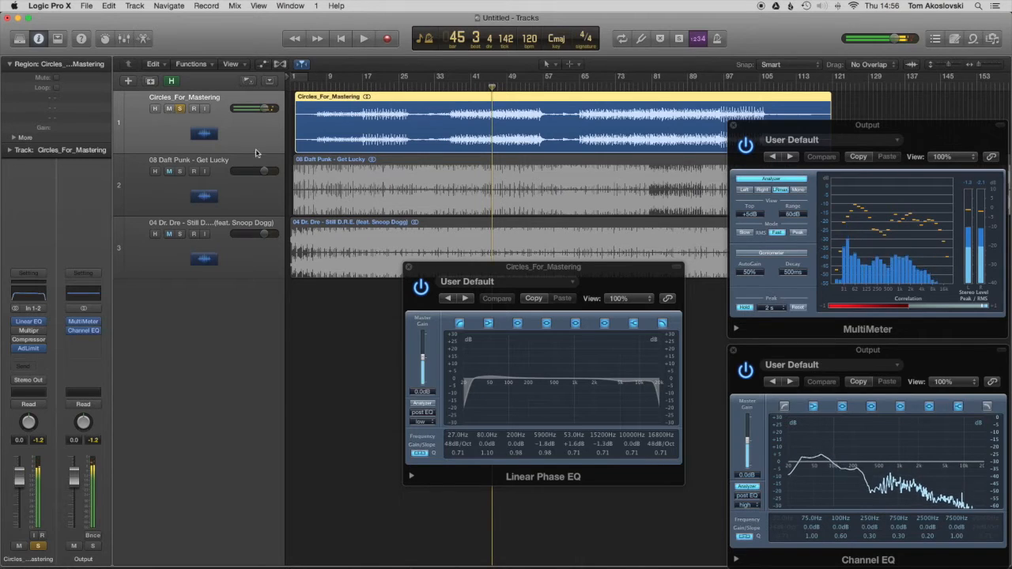
key(space)
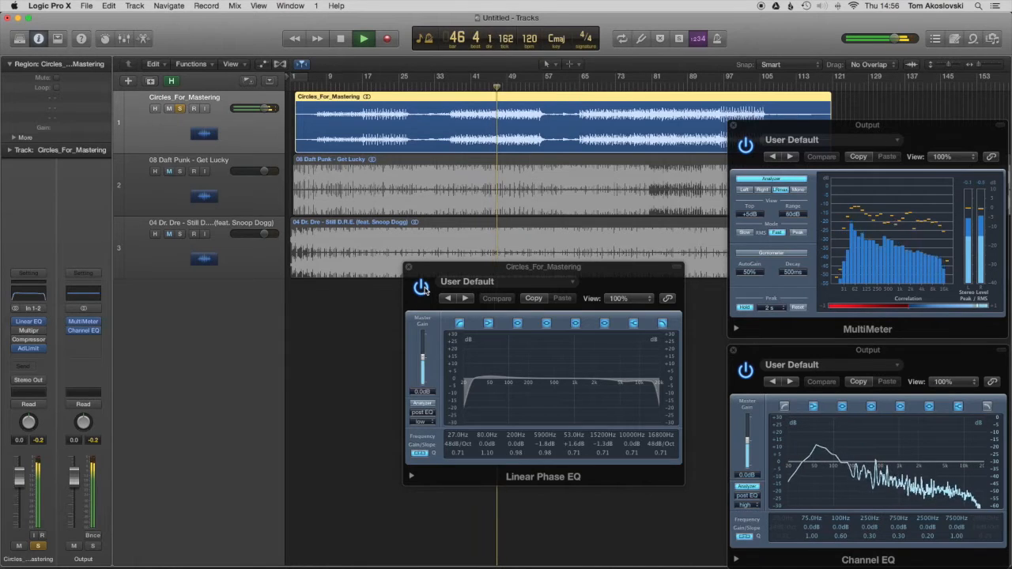
click(422, 287)
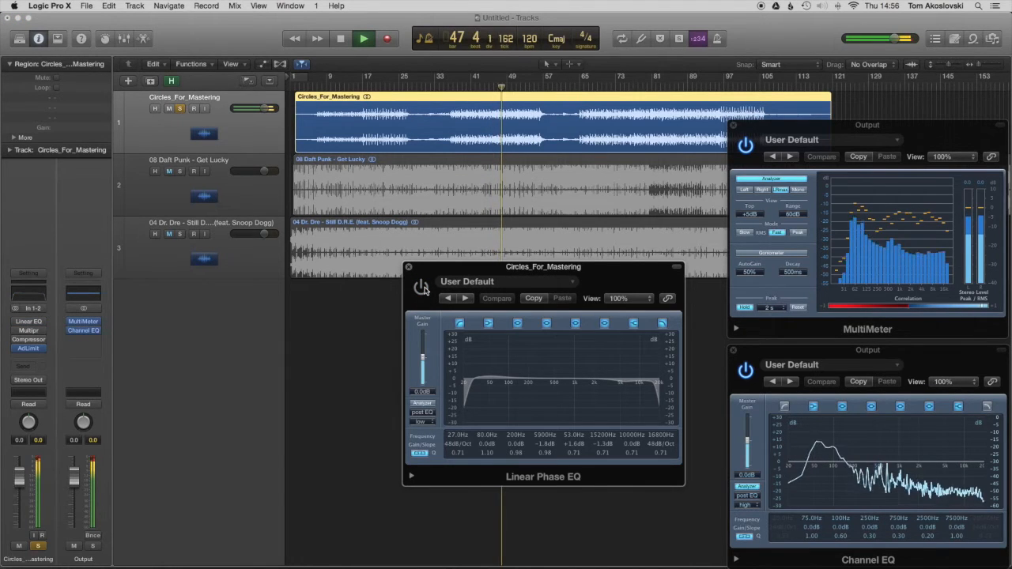
click(425, 290)
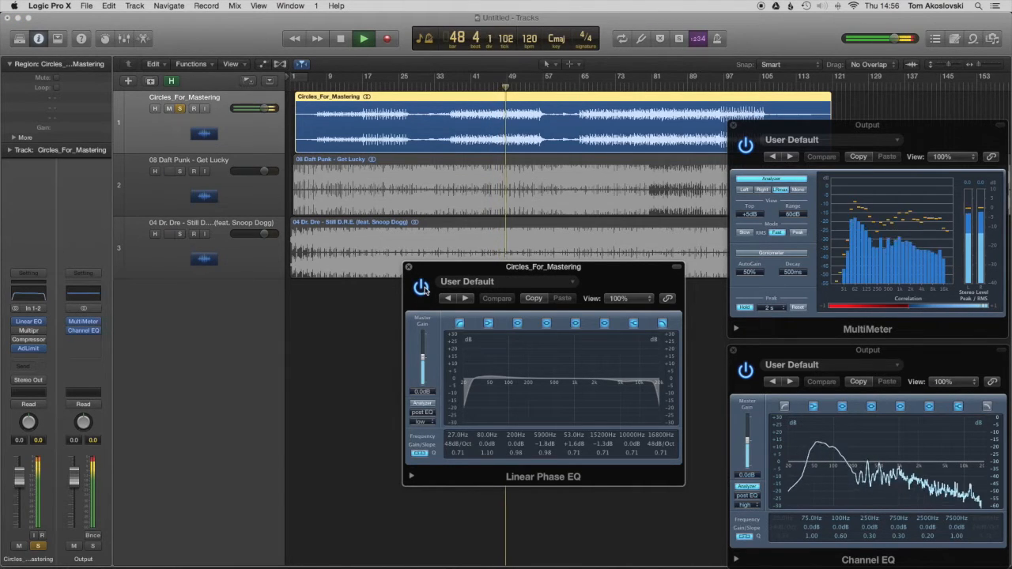
key(space)
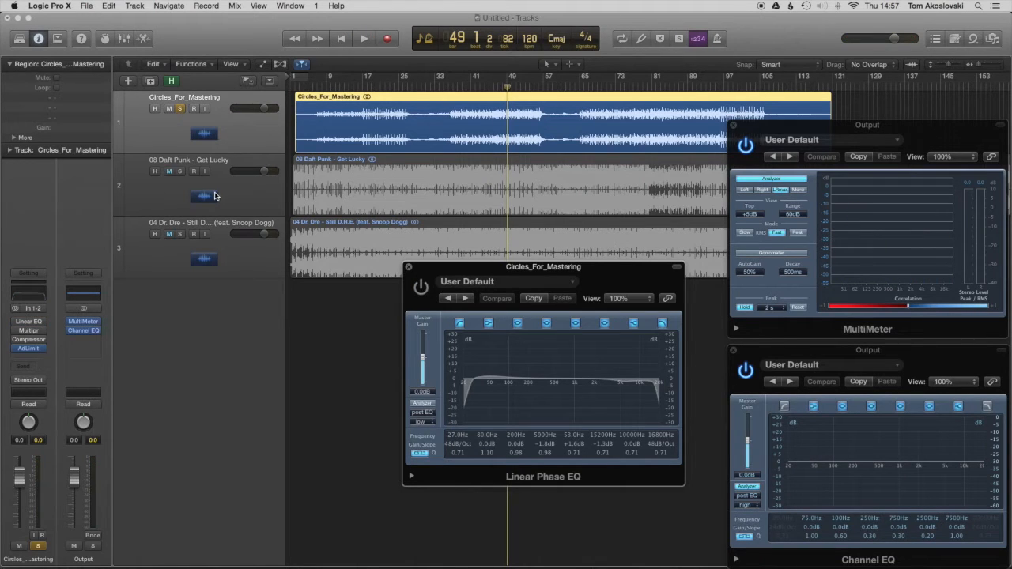
Step: Re-enable the Linear Phase EQ with its window moved slightly up, and clear the solo on Circles_For_Mastering
drag(481, 269, 455, 243)
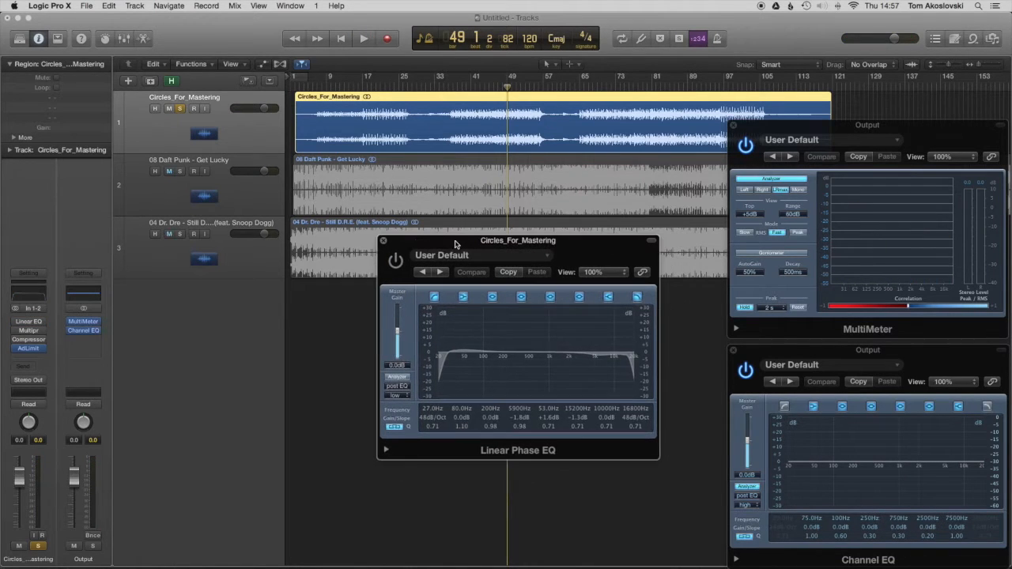
click(215, 196)
click(208, 144)
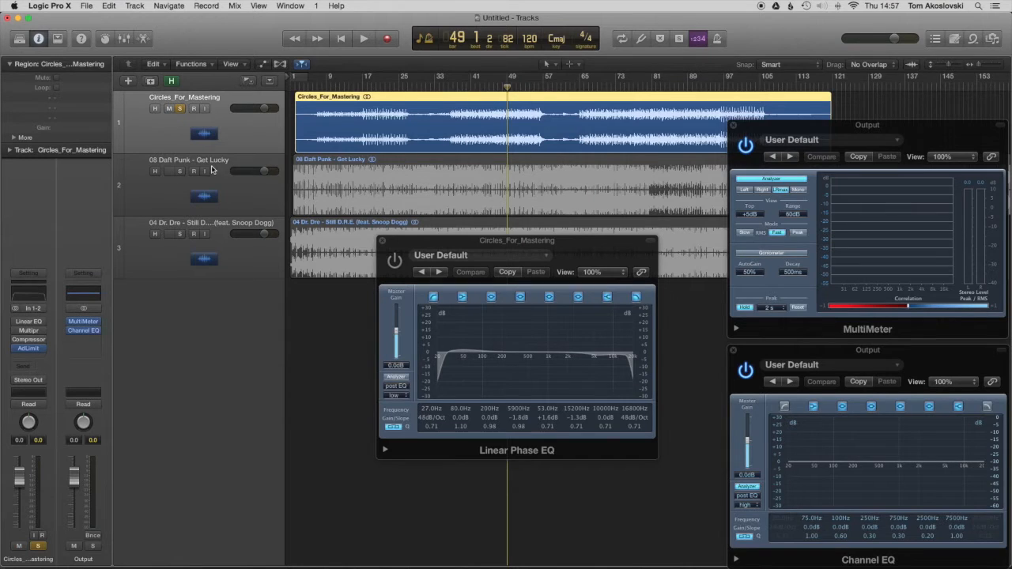
click(213, 189)
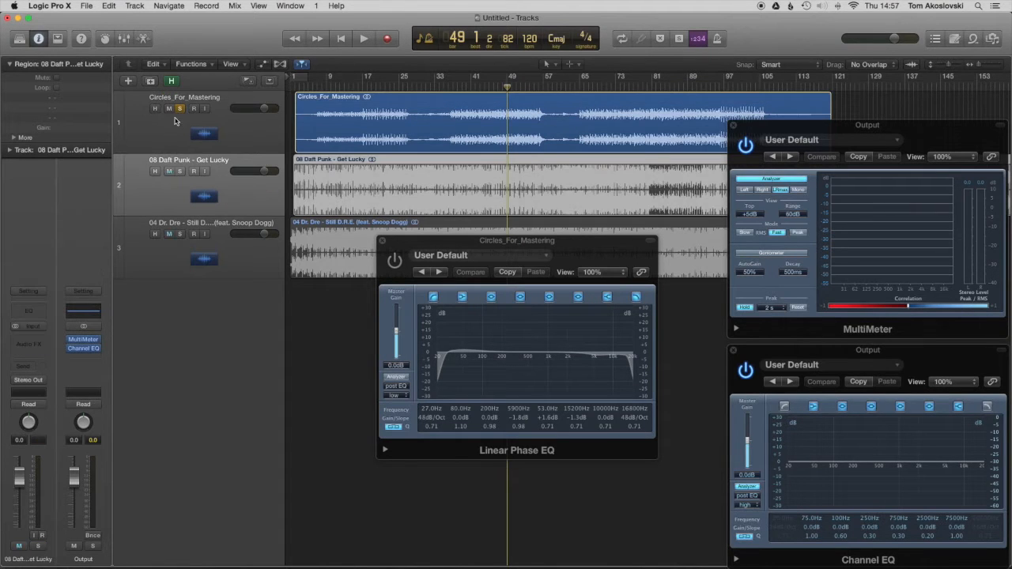
key(super+a)
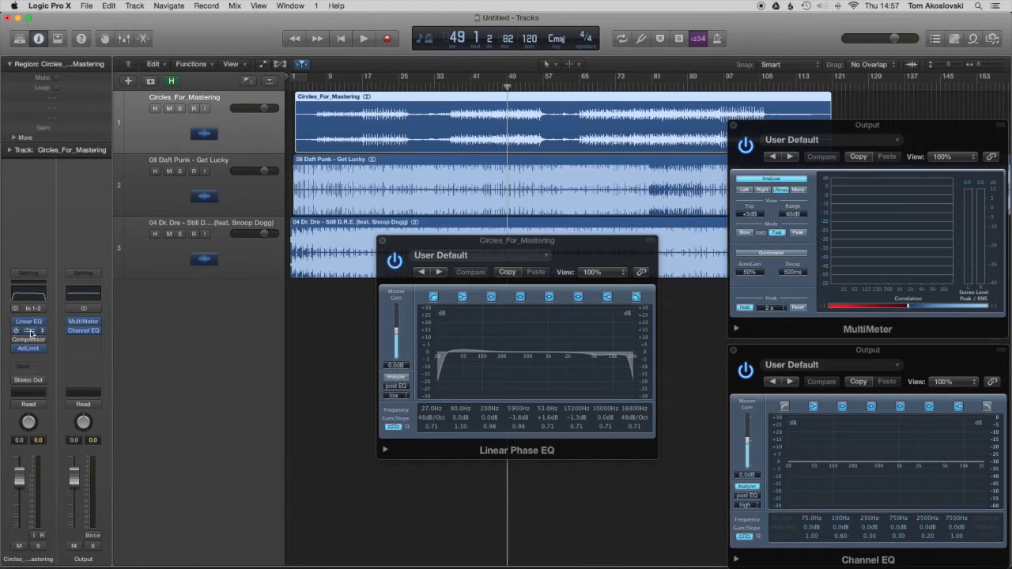
Step: Open the Multipressor of Circles_For_Mastering beside the Output analyzers, and play the soloed track through it
click(30, 332)
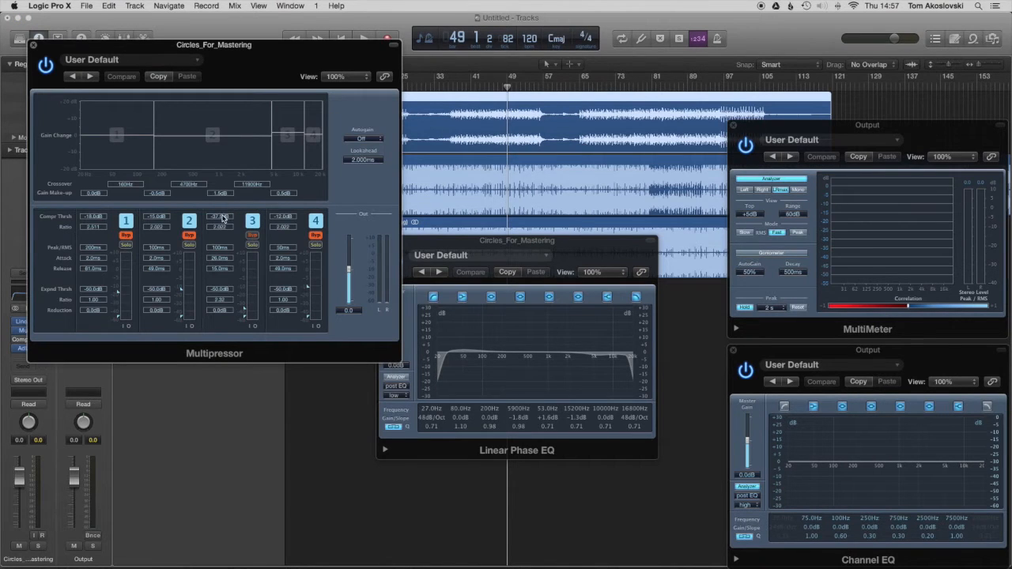
drag(241, 47, 606, 220)
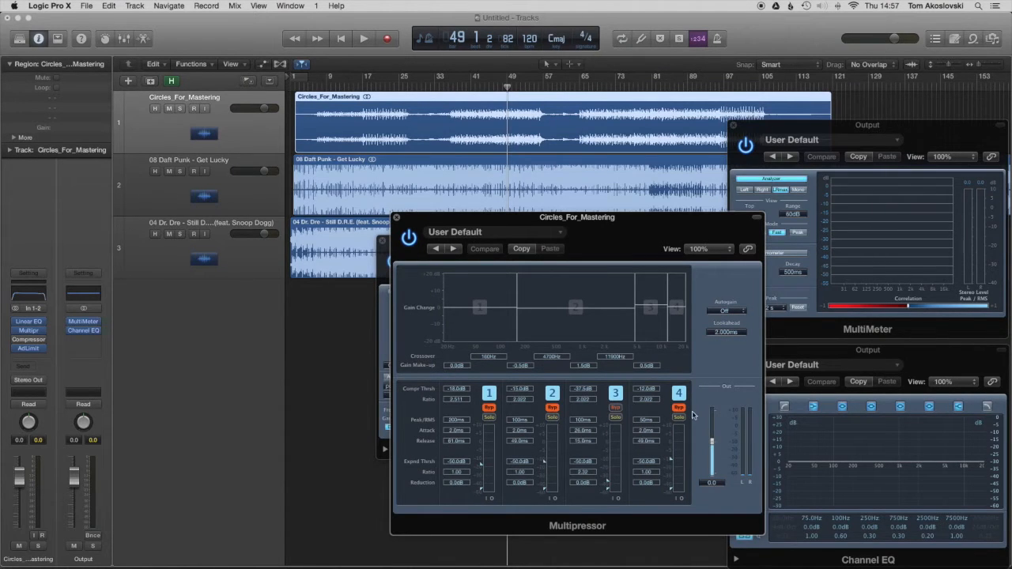
click(179, 108)
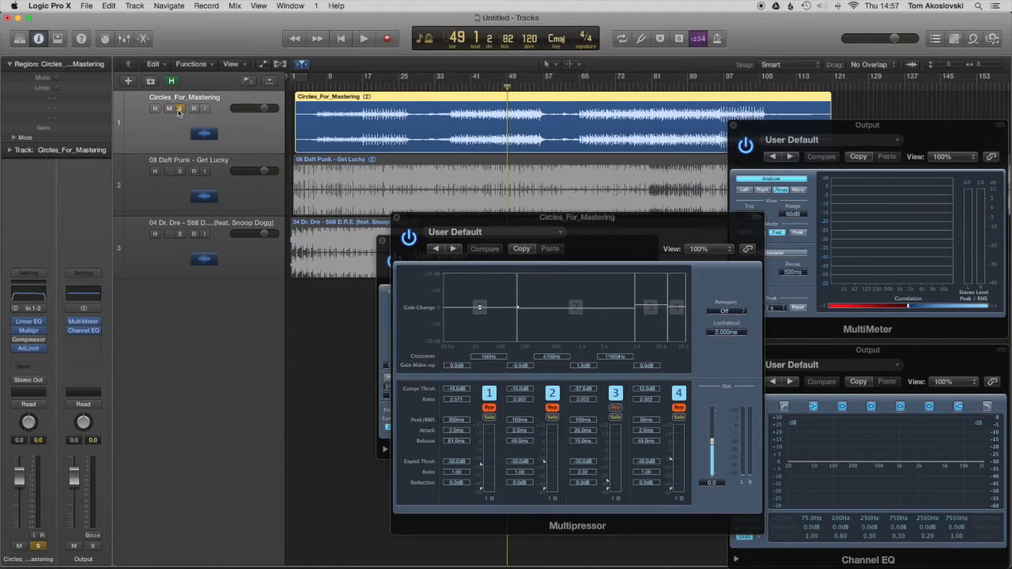
key(space)
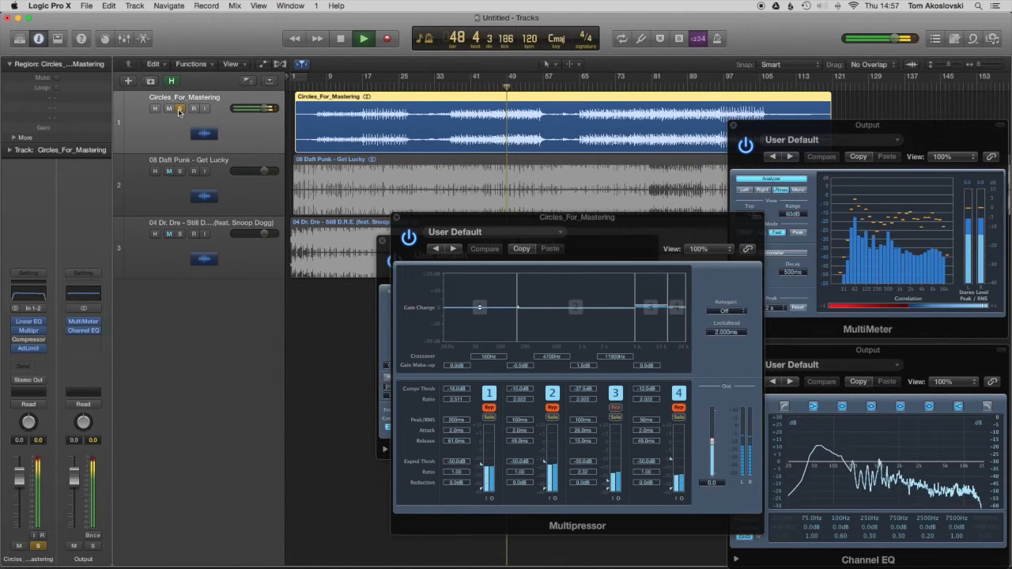
key(space)
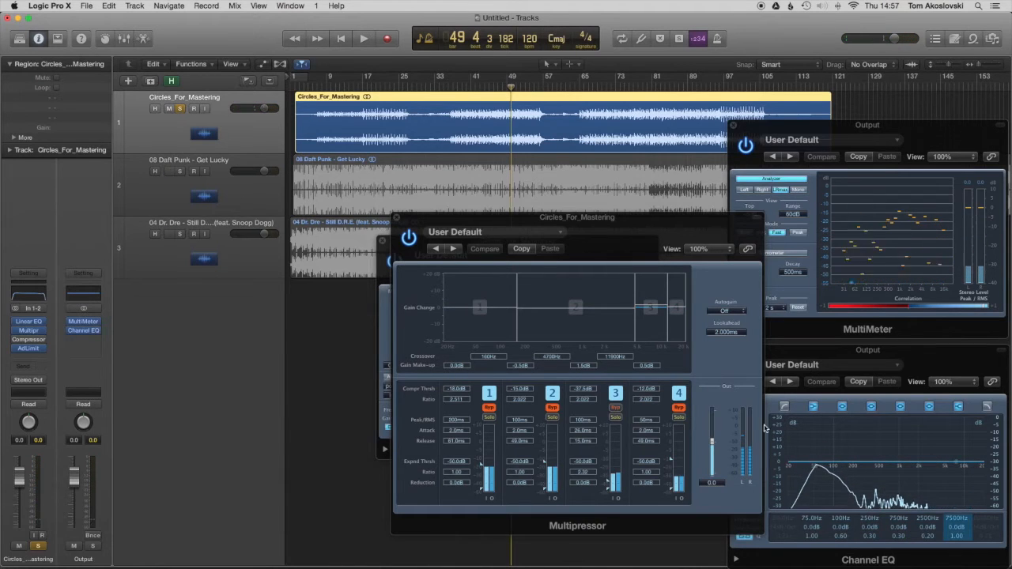
Step: Solo band 3 of the Multipressor, and play Circles_For_Mastering from bar 47 in several short passes to hear that band alone
click(616, 417)
click(498, 87)
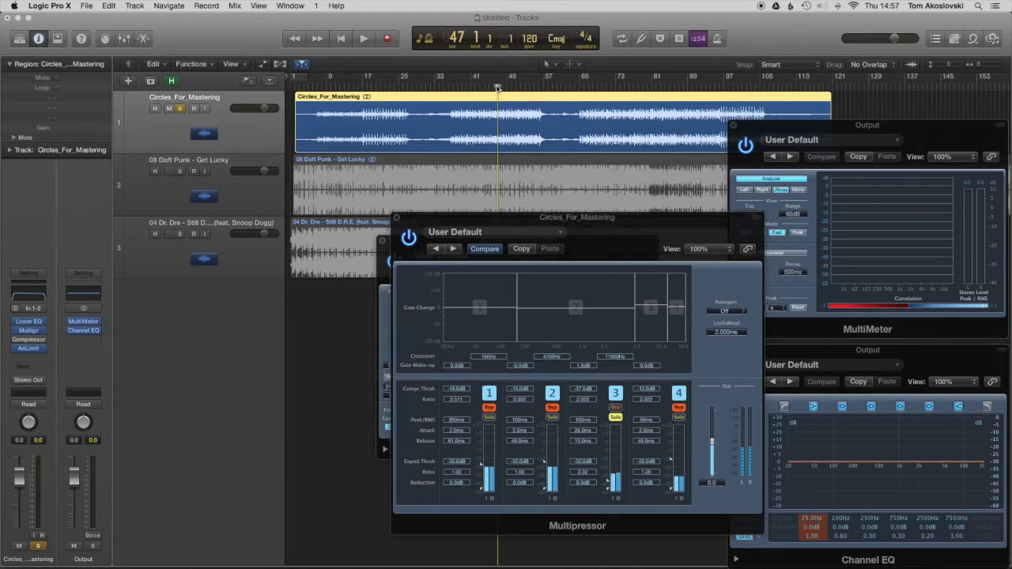
key(space)
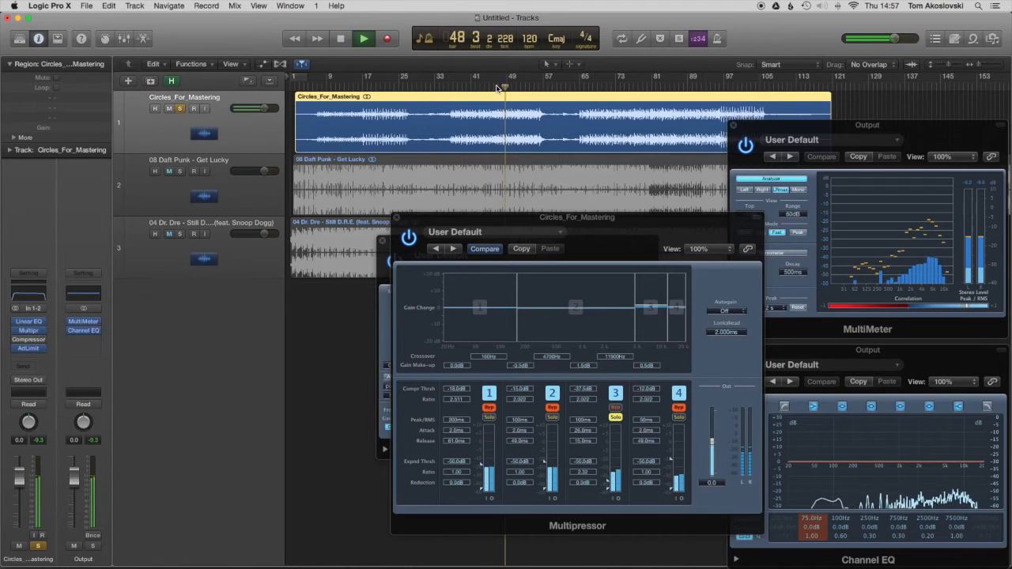
key(space)
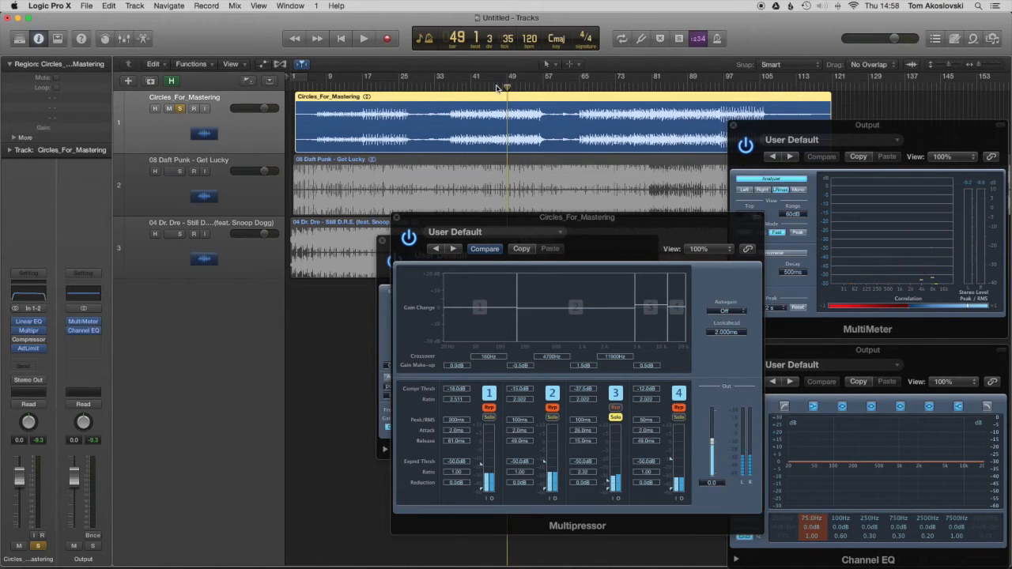
click(497, 85)
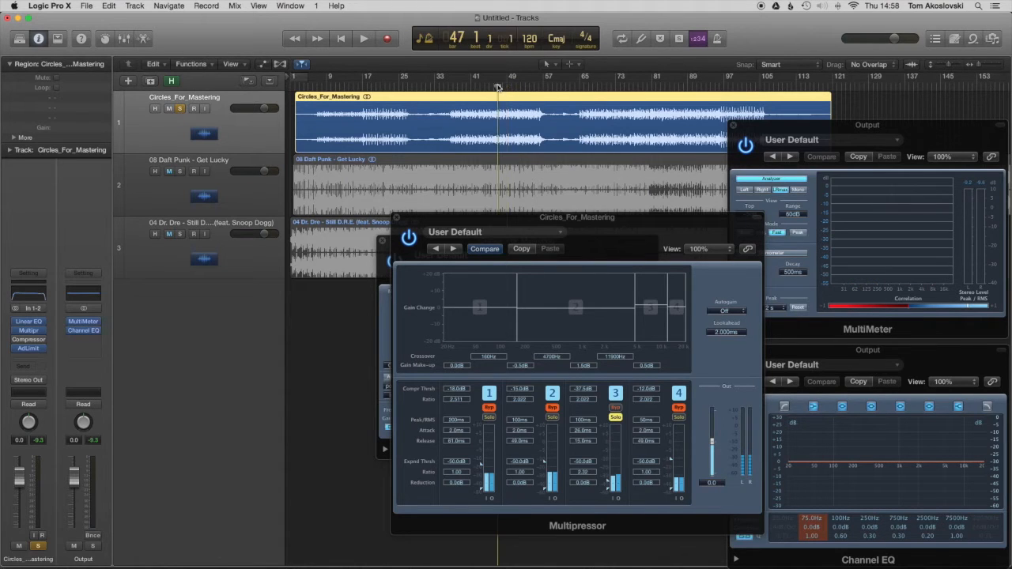
key(space)
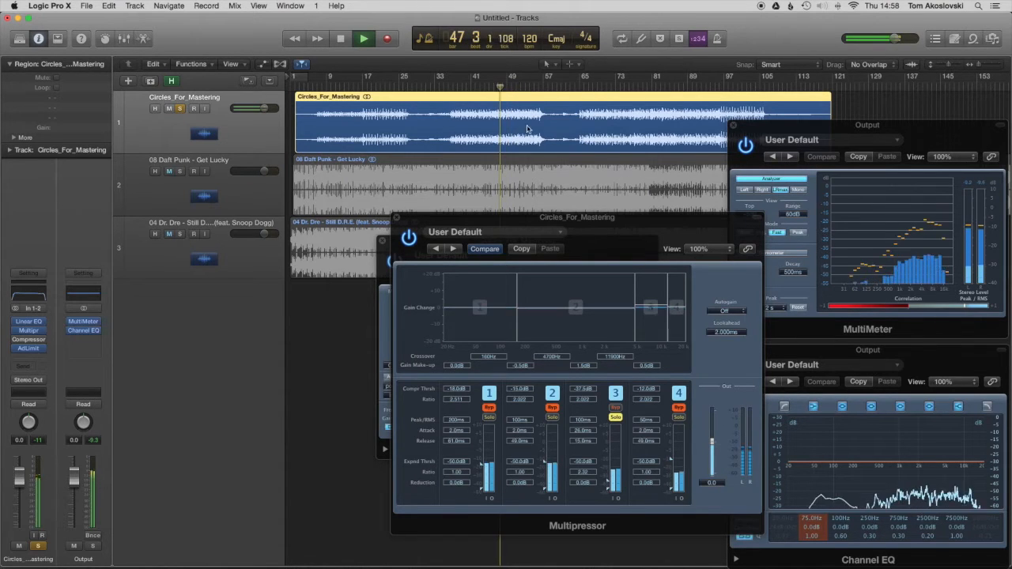
key(space)
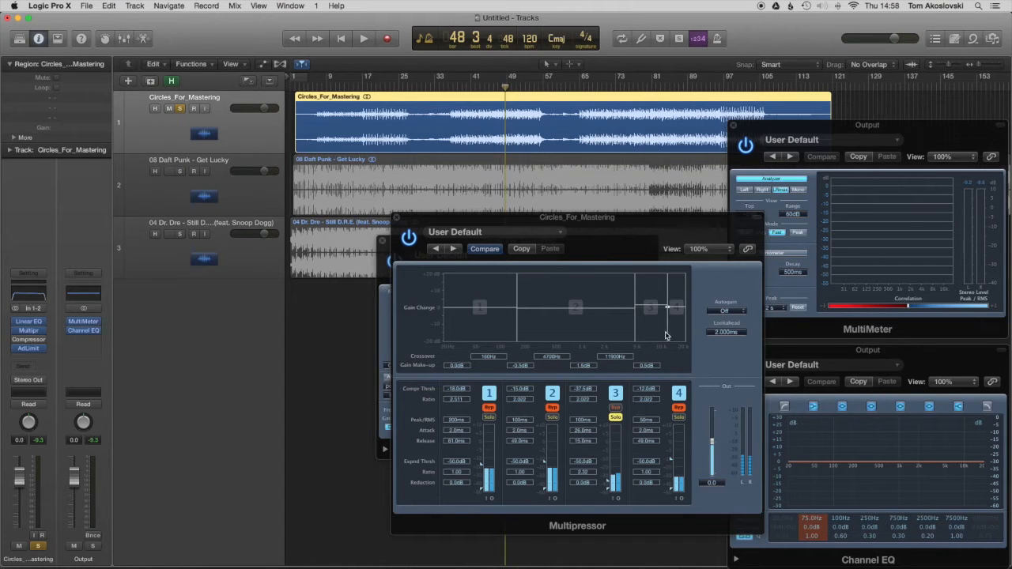
key(space)
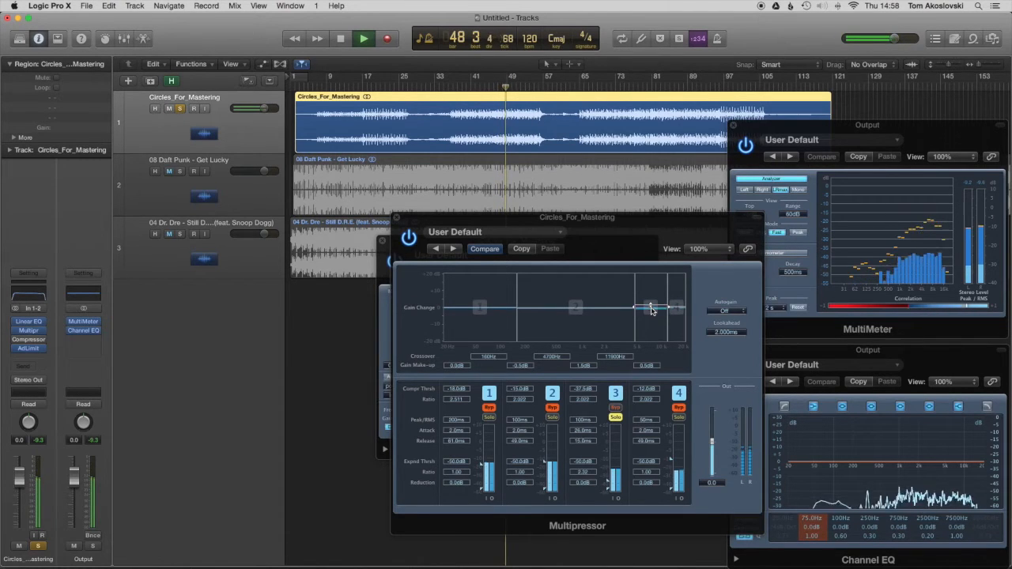
key(space)
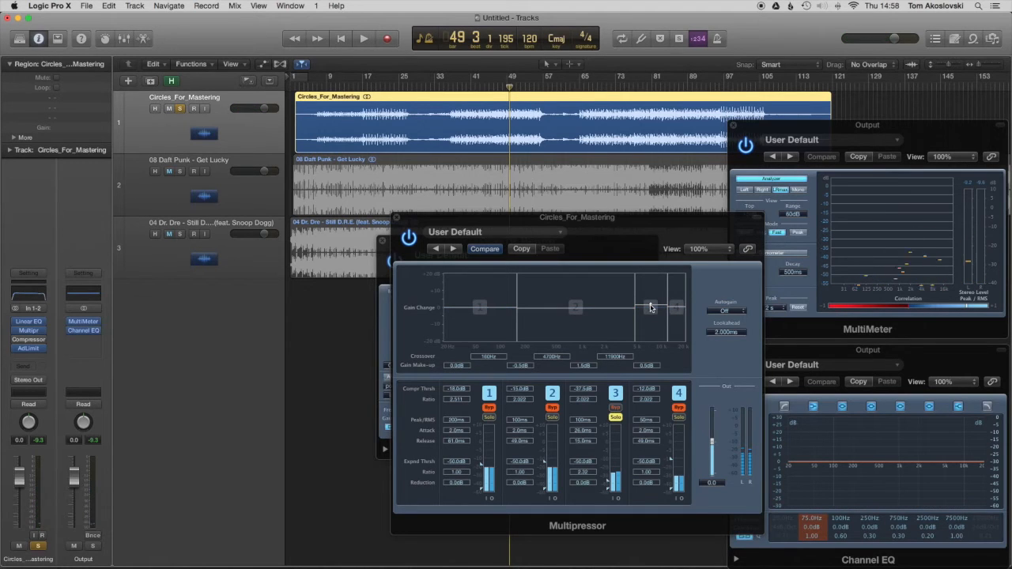
Step: Audition the soloed band 3 with its gain make-up at -0.5 dB, and set it to 2.0 dB for another playback
drag(650, 305, 650, 306)
key(space)
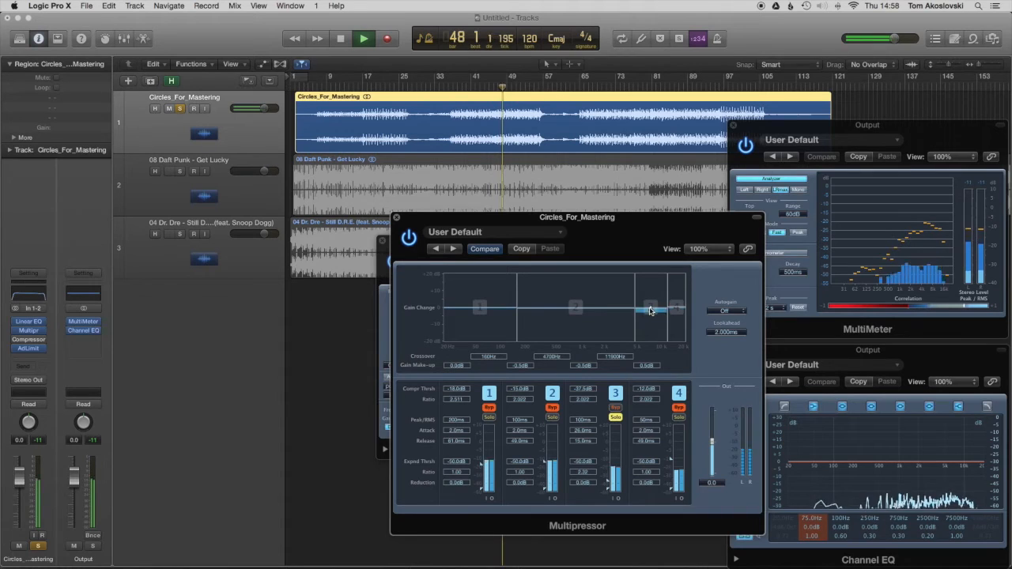
key(space)
drag(650, 310, 650, 307)
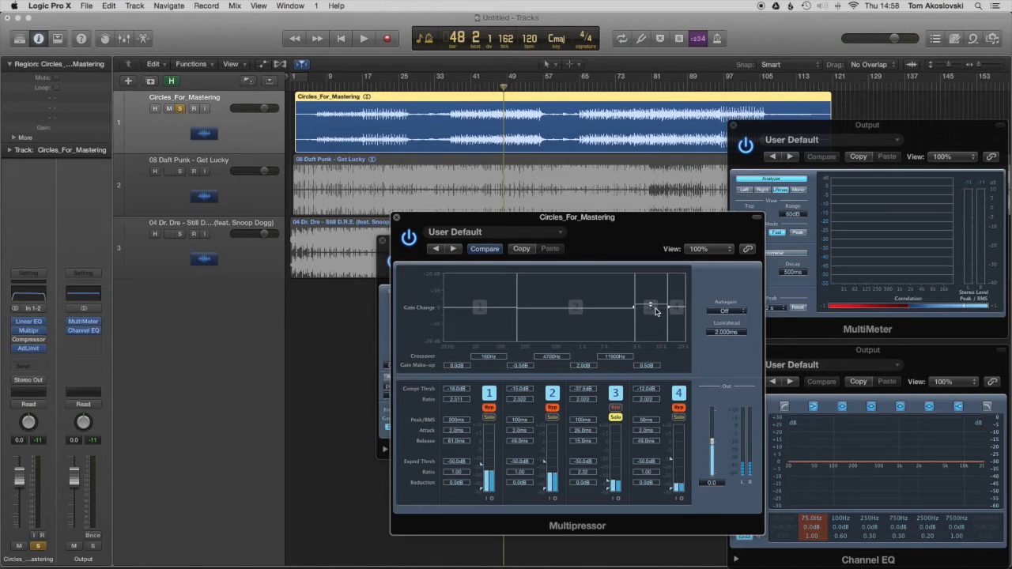
key(space)
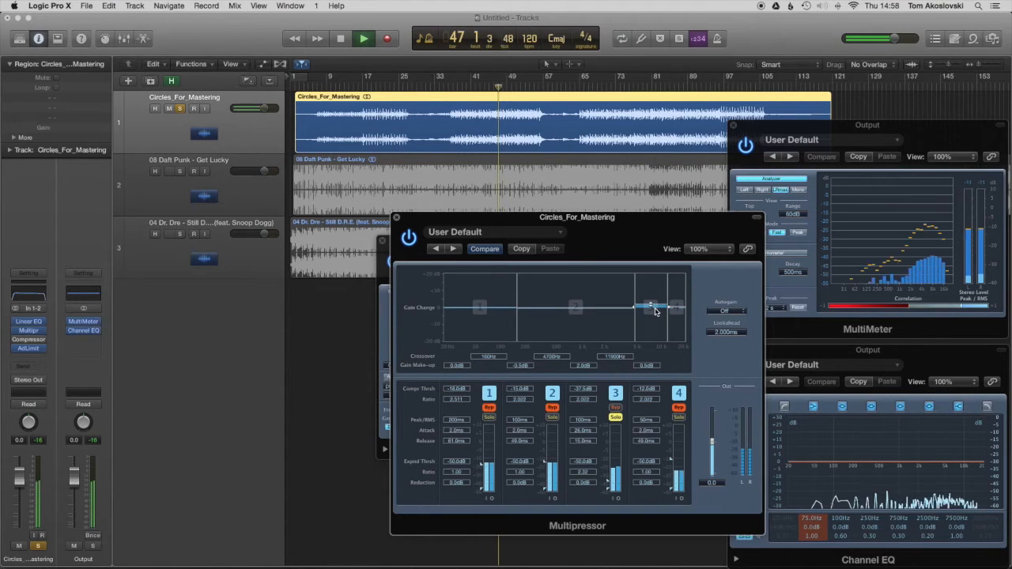
Step: Turn off the band 3 solo, and play the full track with the Multipressor bypassed for comparison
click(616, 418)
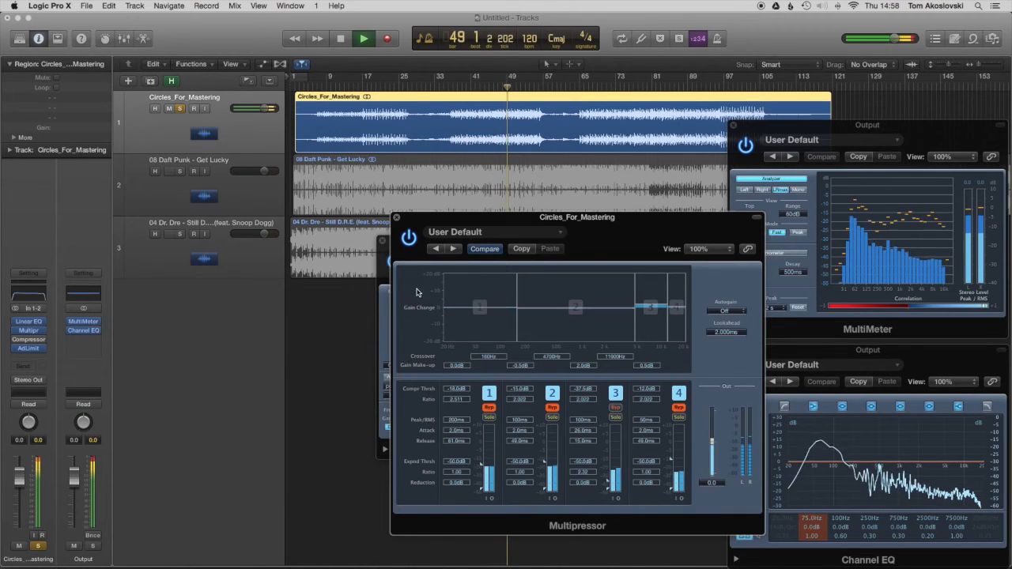
click(409, 239)
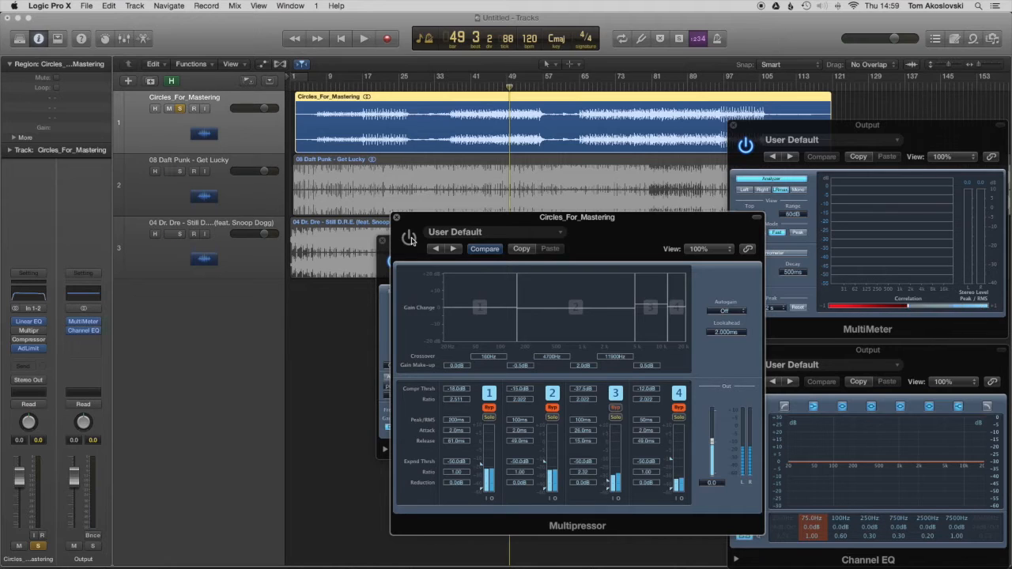
key(space)
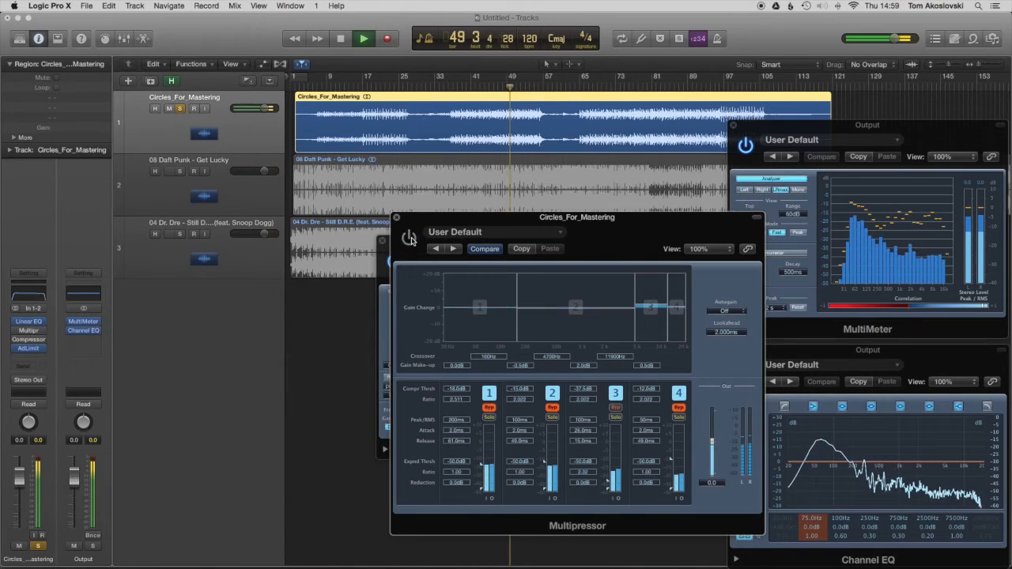
key(space)
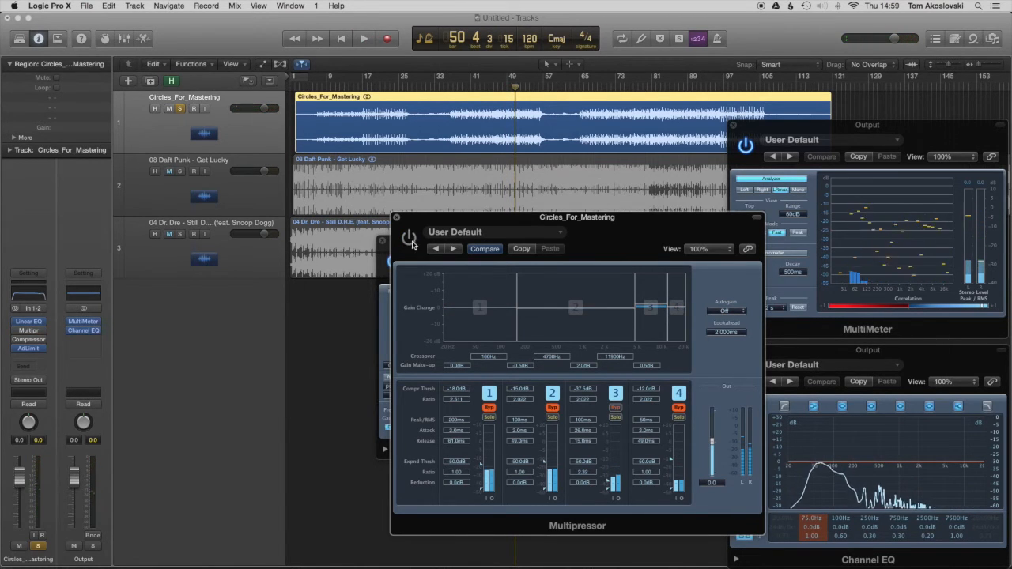
Step: Close the Multipressor and Linear Phase EQ windows, and open the Compressor of Circles_For_Mastering in the middle of the workspace
click(396, 217)
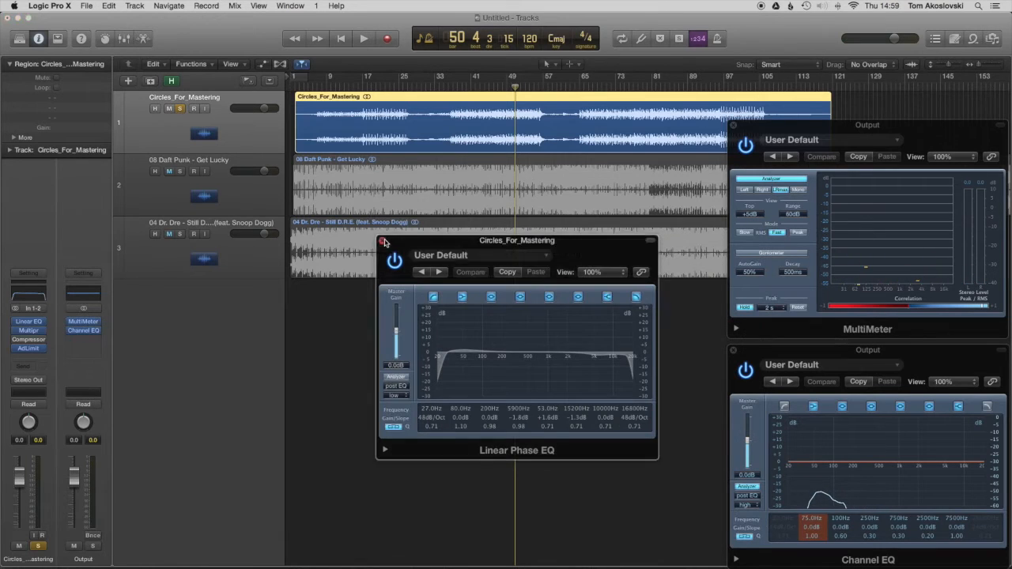
click(383, 241)
click(27, 341)
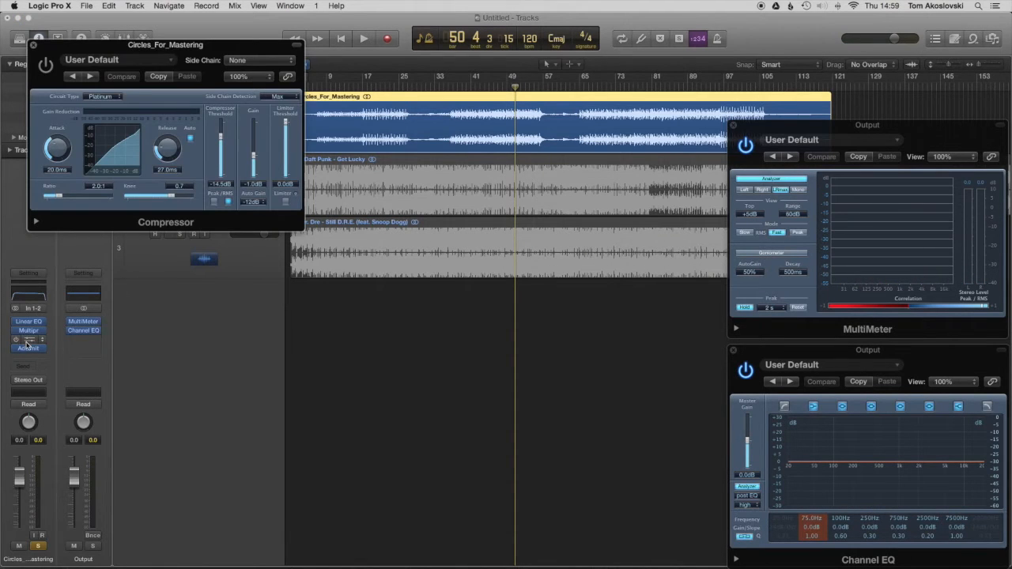
drag(146, 47, 430, 232)
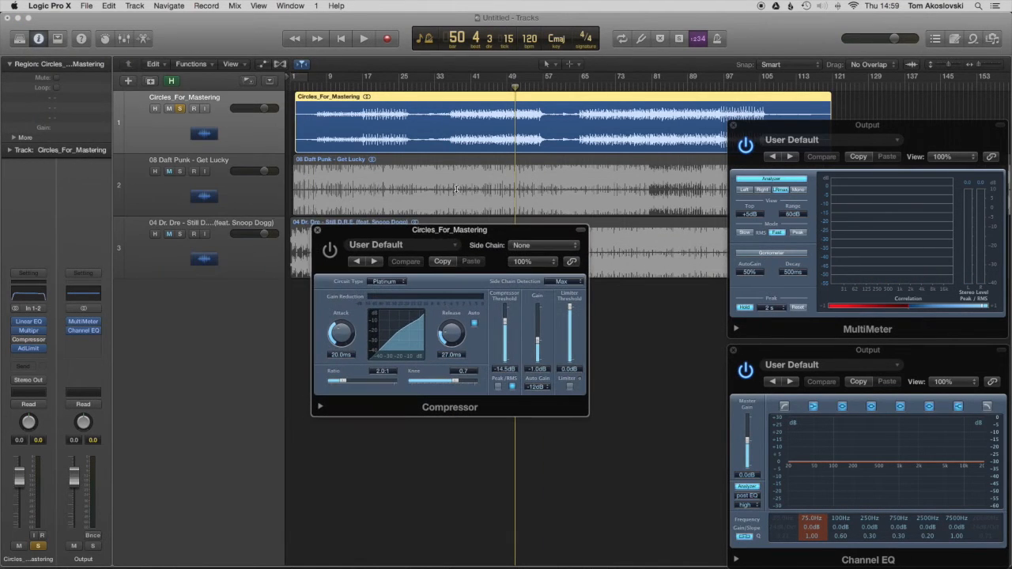
Step: Play Circles_For_Mastering from bar 46, and compare it with Get Lucky and Still D.R.E. by muting and unmuting the tracks in turn
click(494, 85)
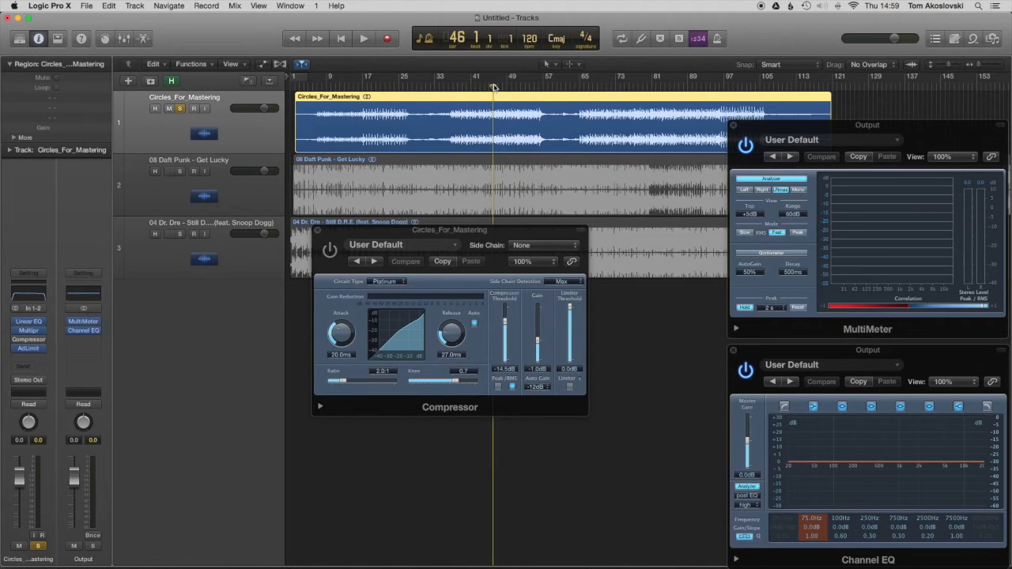
key(space)
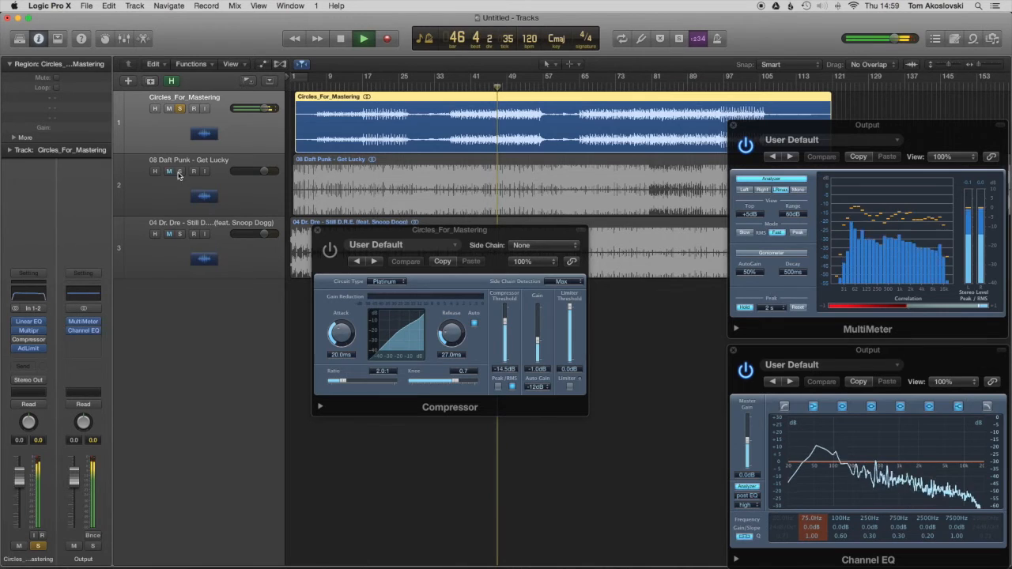
click(169, 109)
click(179, 174)
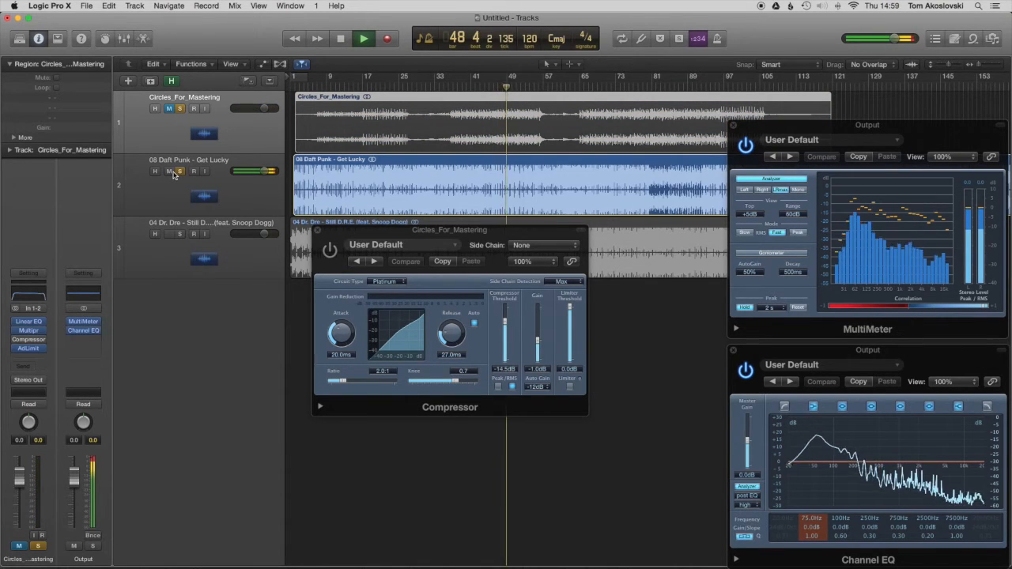
click(173, 173)
click(180, 234)
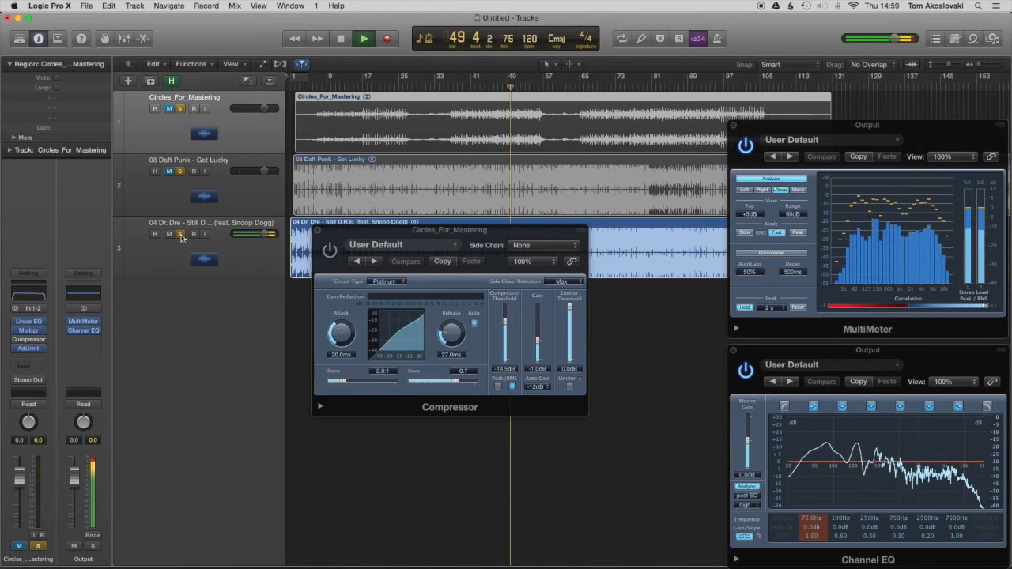
click(169, 235)
click(168, 108)
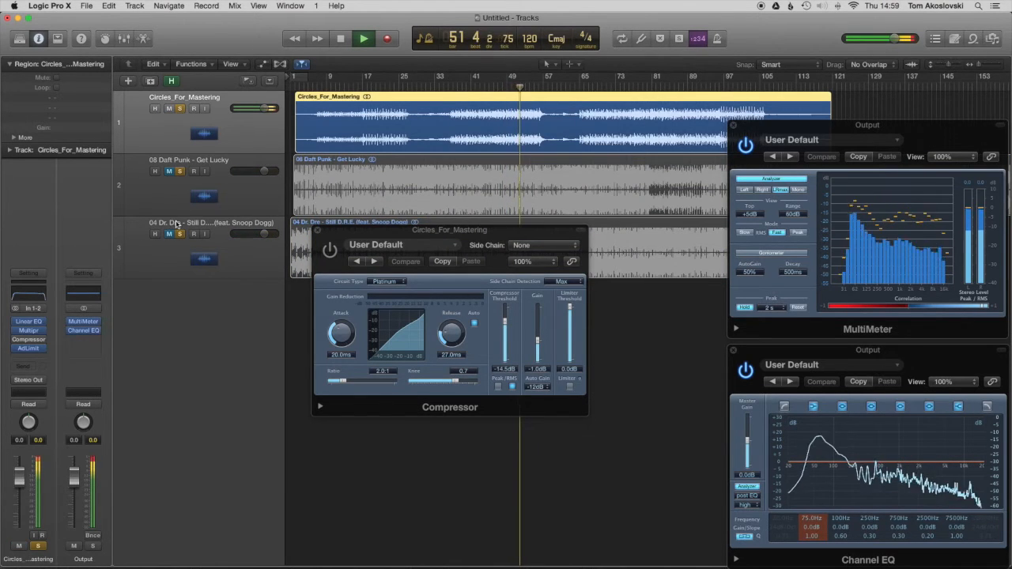
key(space)
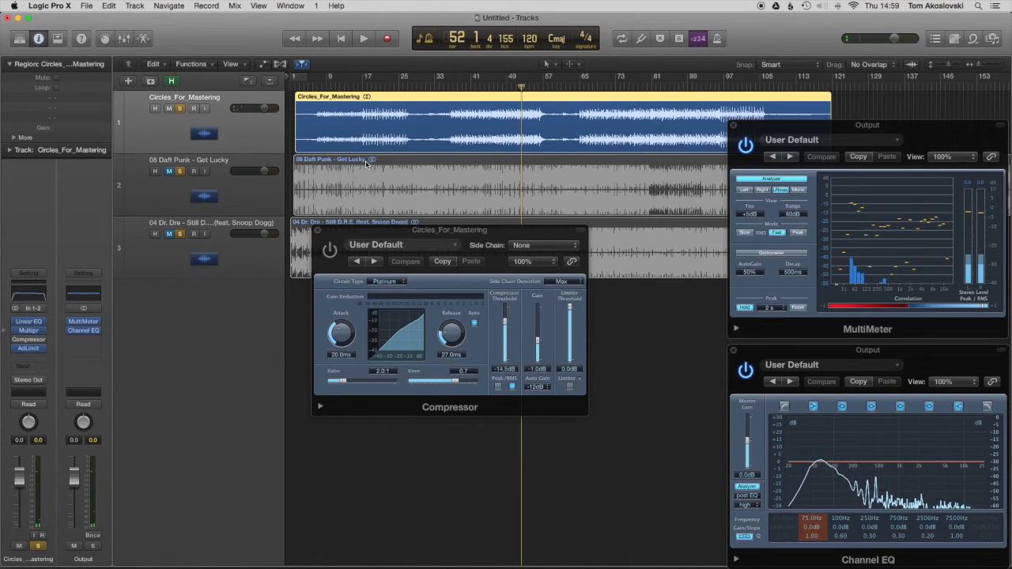
Step: Play Circles_For_Mastering from bar 42 while switching the Linear Phase EQ and Multipressor off and on for comparison
click(476, 83)
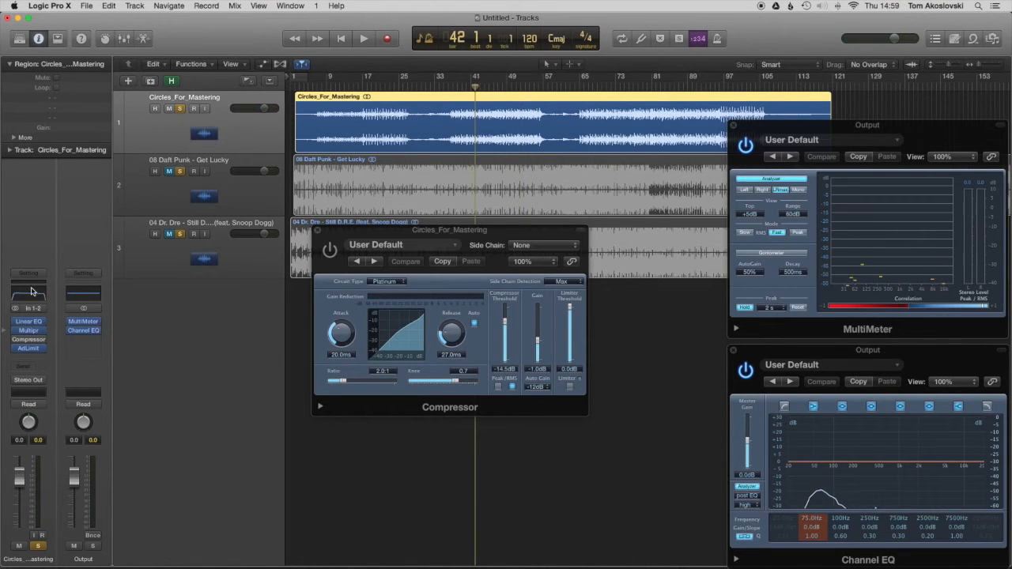
key(space)
mouse_move(16, 324)
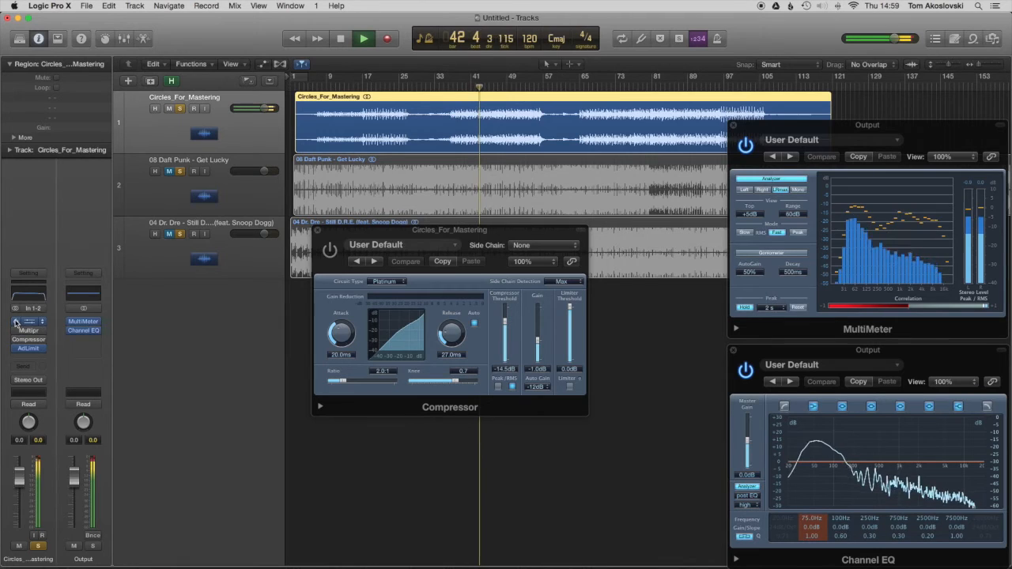
click(16, 323)
click(16, 339)
click(14, 334)
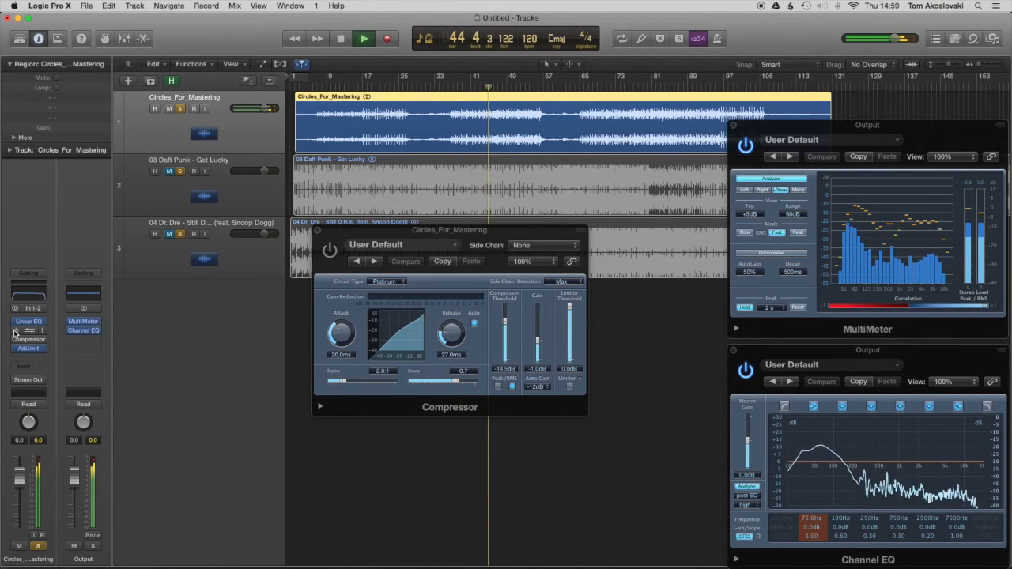
key(space)
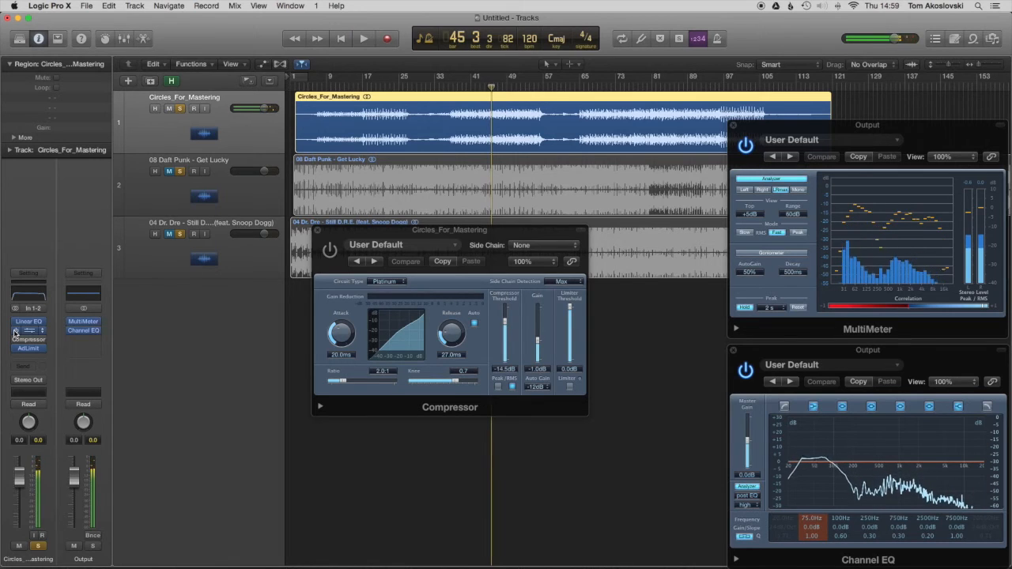
Step: Place the Compressor window below the three tracks, and turn off its automatic release
drag(353, 232, 396, 325)
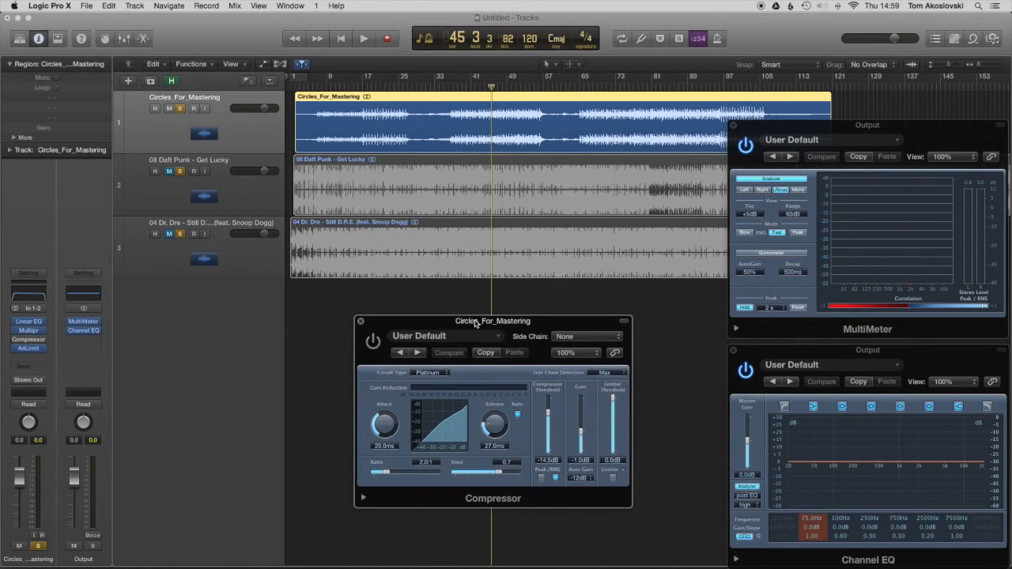
drag(476, 323, 465, 322)
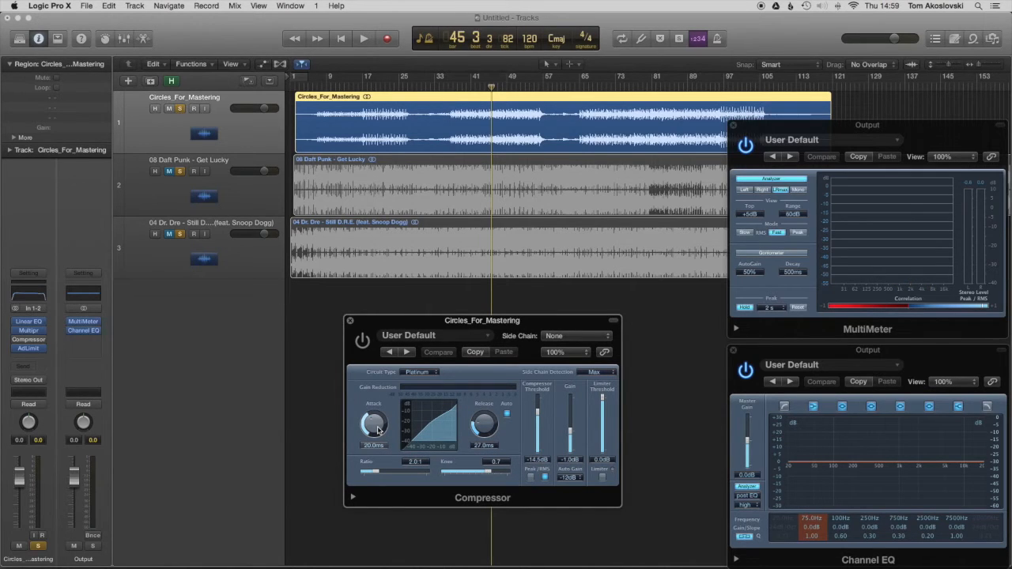
click(506, 414)
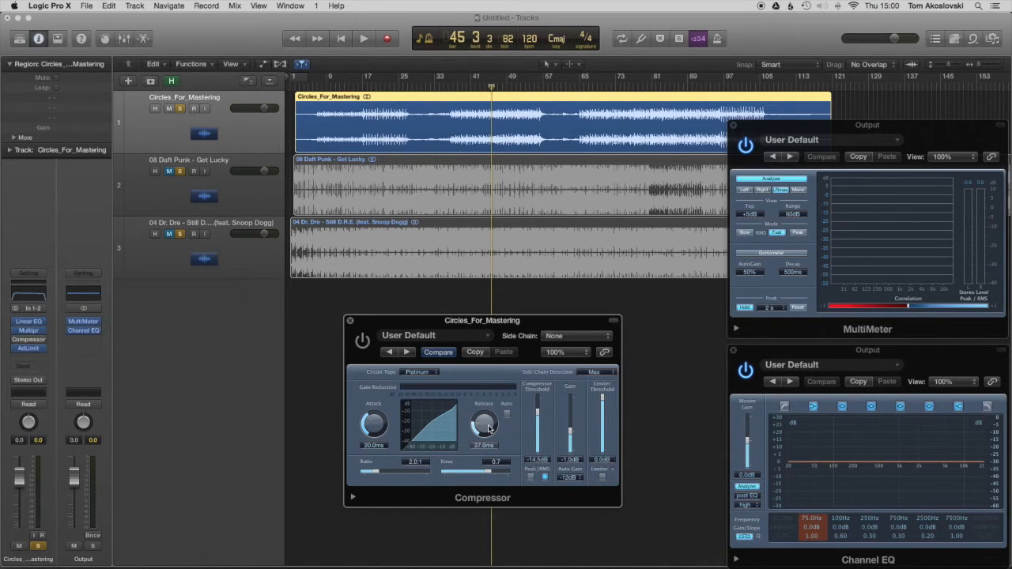
Step: Zoom in on the beats around bars 45 to 47, and play Circles_For_Mastering there to examine the spacing of its peaks
key(space)
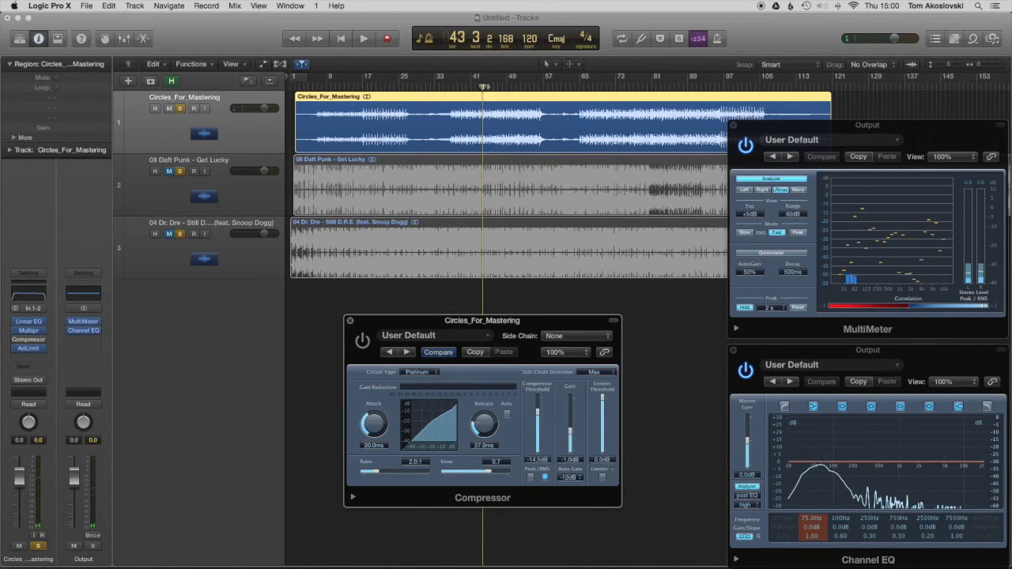
key(space)
scroll(490, 268, right, 2)
scroll(490, 267, up, 10)
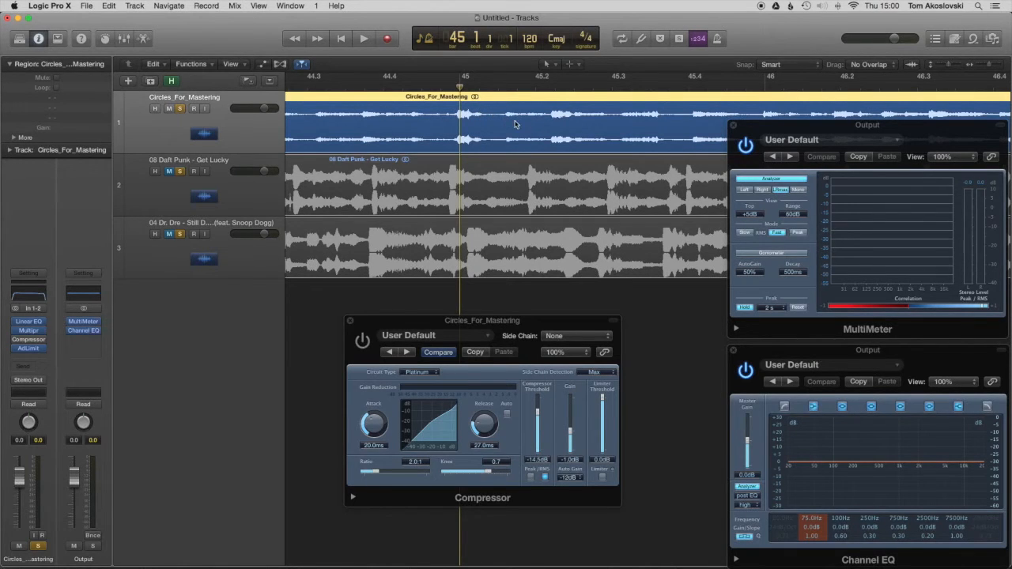
click(451, 85)
key(space)
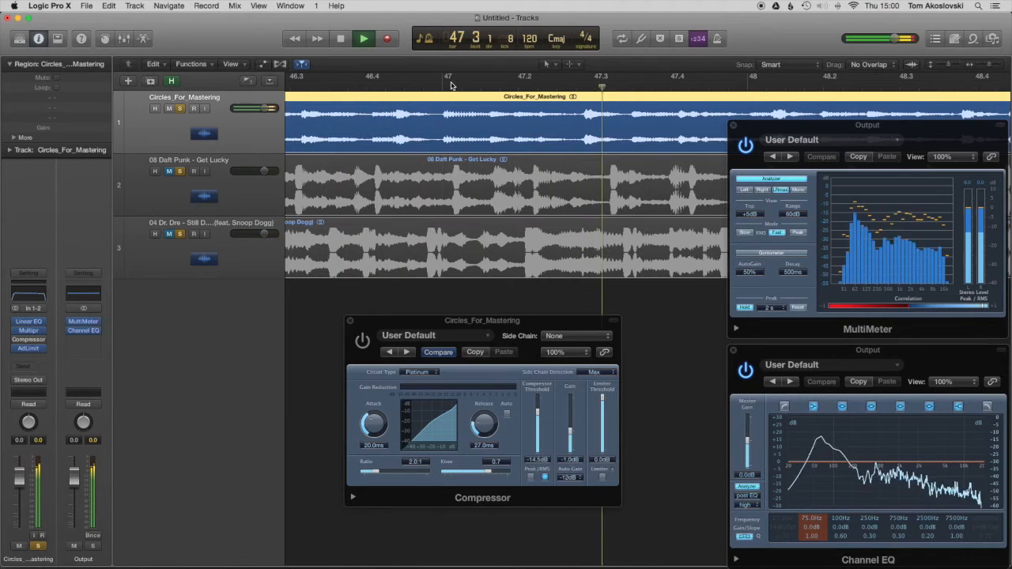
key(space)
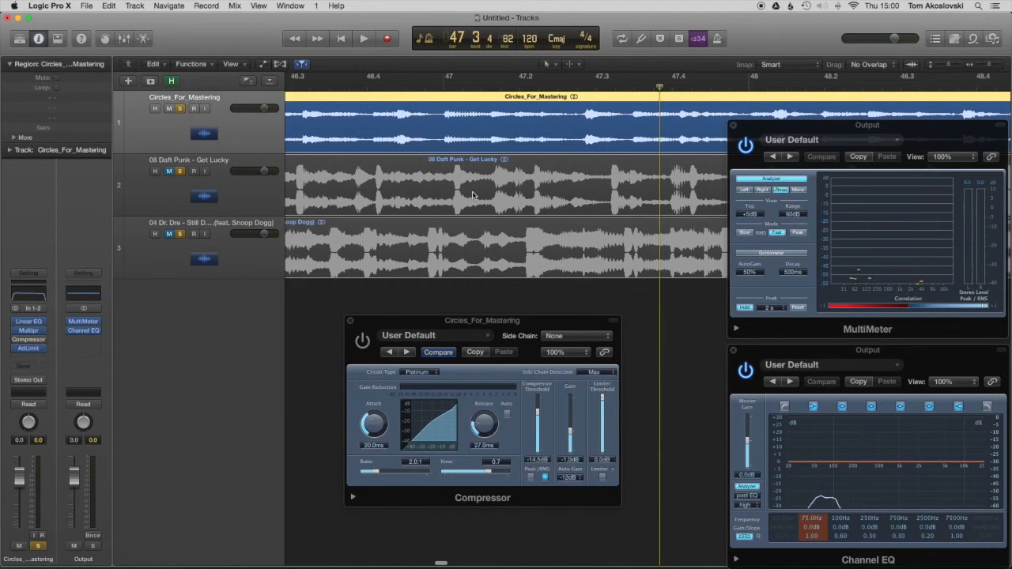
Step: Zoom back out, play Circles_For_Mastering from bar 38 with the Compressor switched on and bypassed, and close the Compressor leaving it on
key(super+Left)
key(super+Left)
key(super+Left)
key(super+Left)
key(super+Left)
key(super+Left)
key(super+Left)
key(super+Left)
key(super+Left)
key(super+Left)
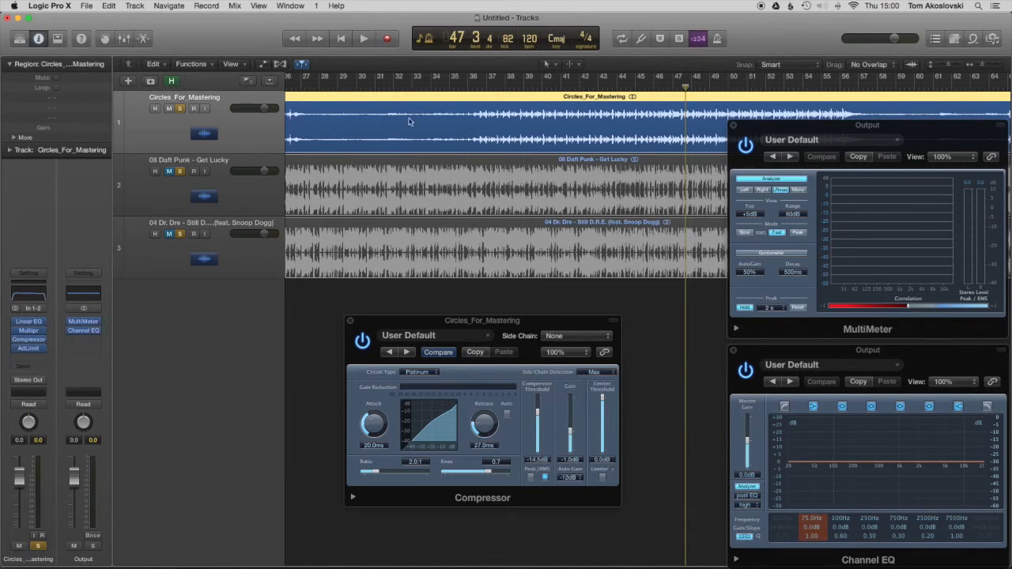
click(530, 92)
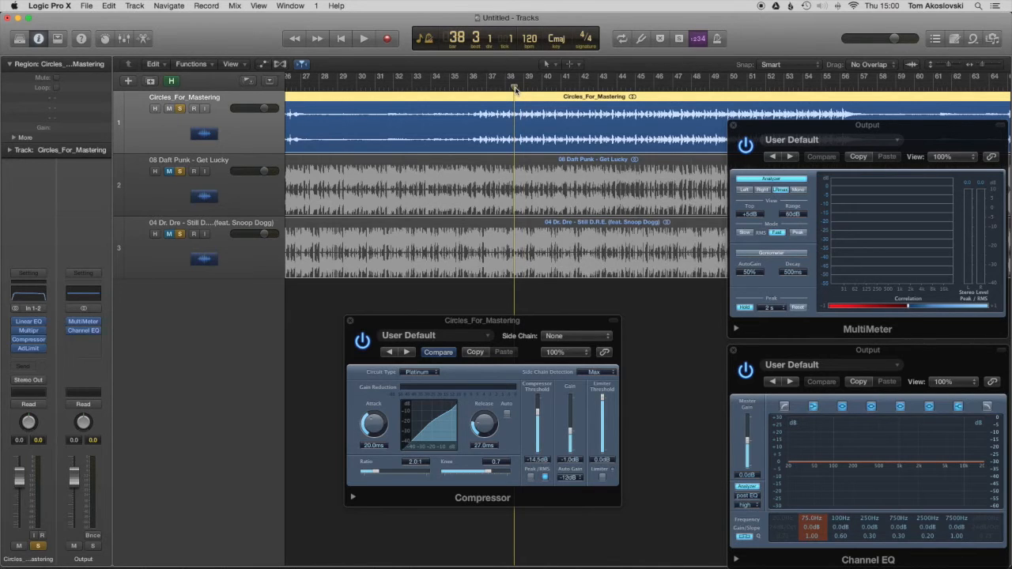
key(space)
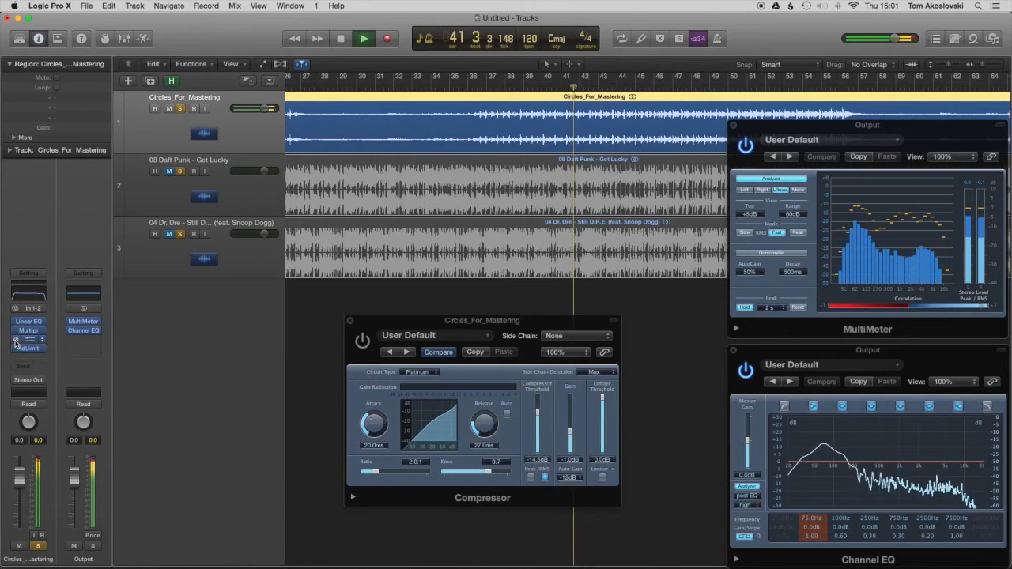
key(space)
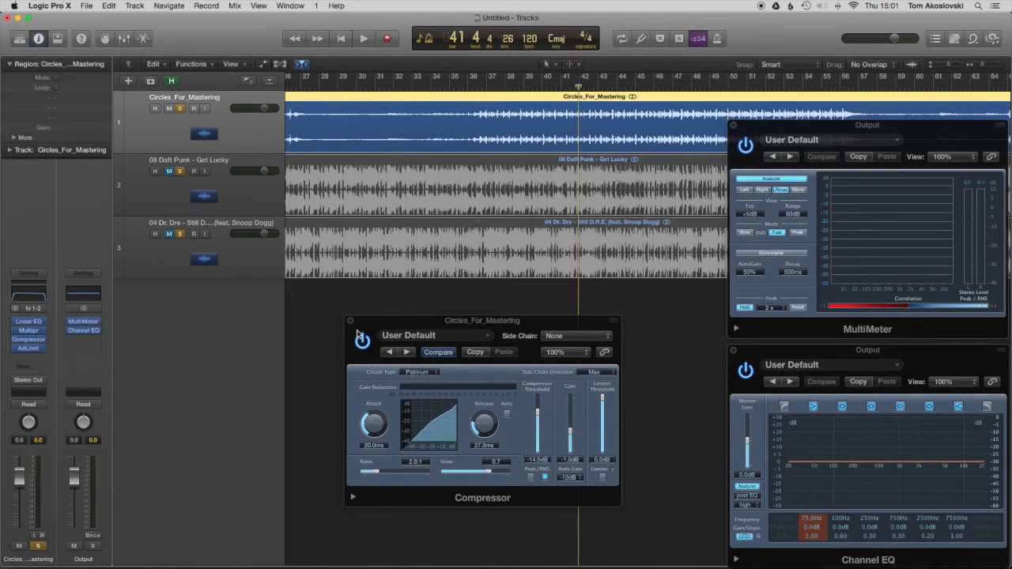
click(351, 323)
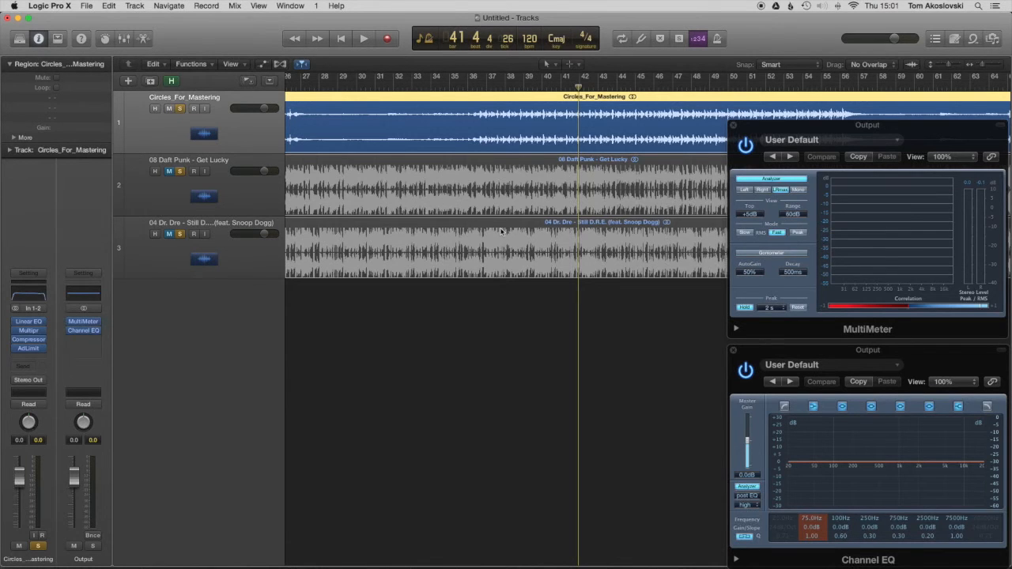
Step: Play Circles_For_Mastering against Get Lucky, alternately muting the two tracks to compare their levels on the Output analyzers
key(space)
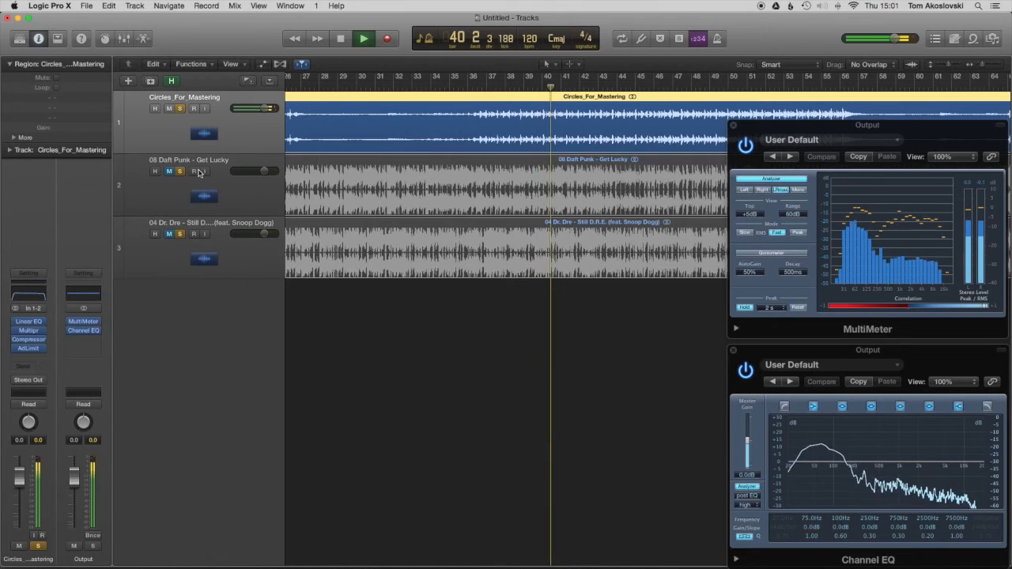
key(space)
click(169, 109)
click(182, 162)
key(space)
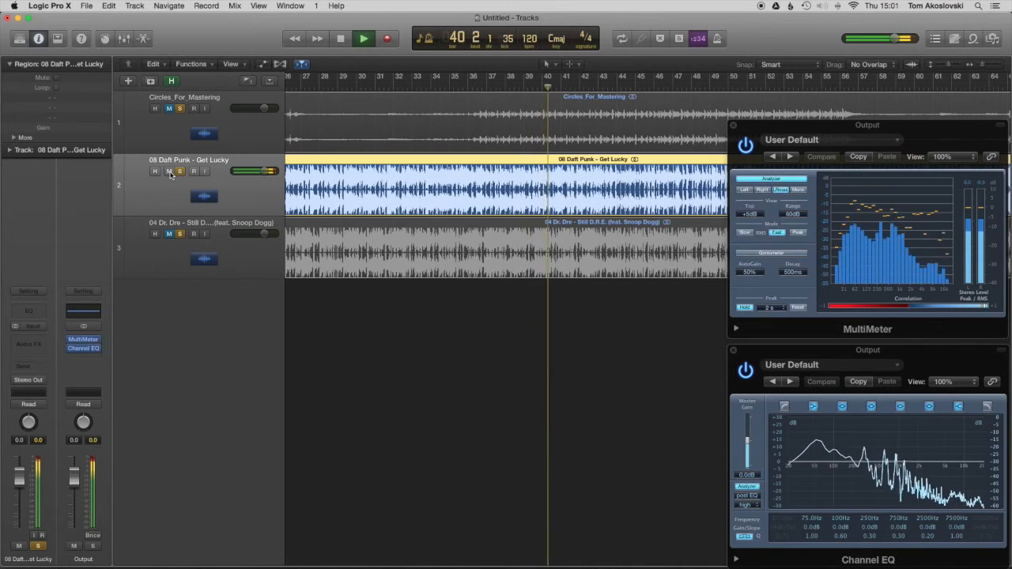
click(169, 172)
click(169, 109)
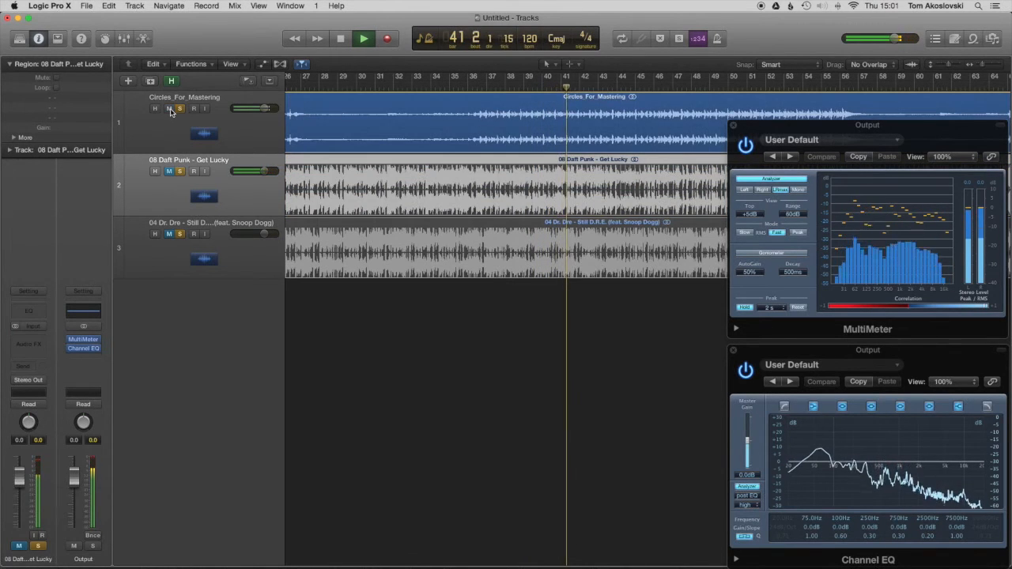
click(169, 110)
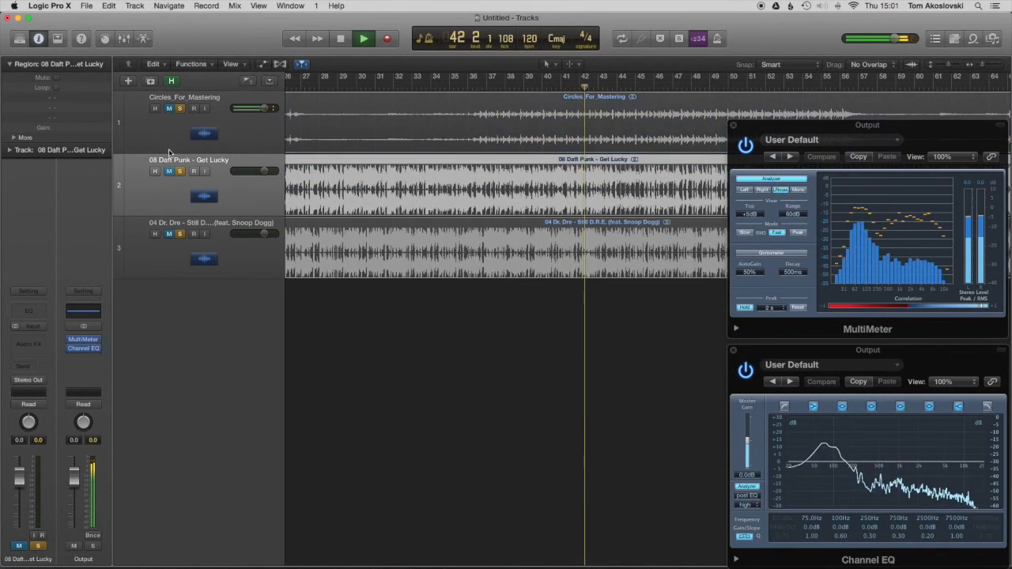
click(170, 172)
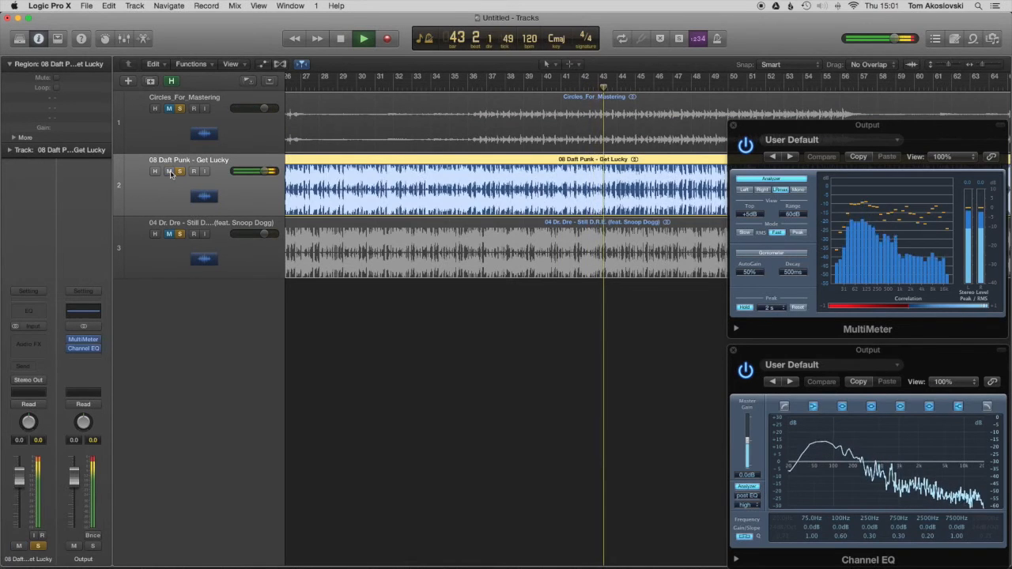
click(169, 172)
Step: Open the Adaptive Limiter of Circles_For_Mastering, unmute the track from about bar 40, and set the limiter's gain to 6.4 dB
click(171, 136)
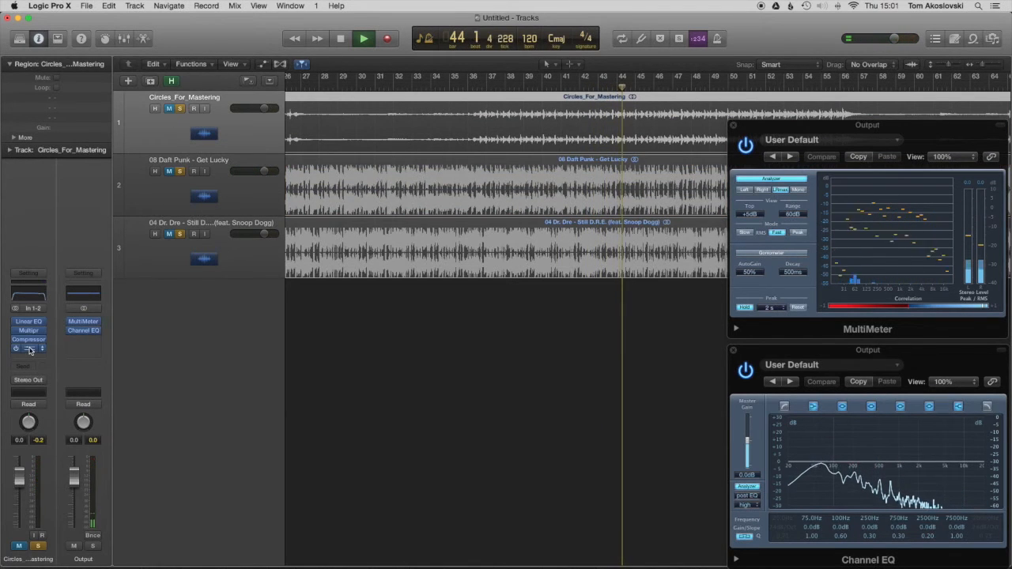
click(28, 348)
click(556, 92)
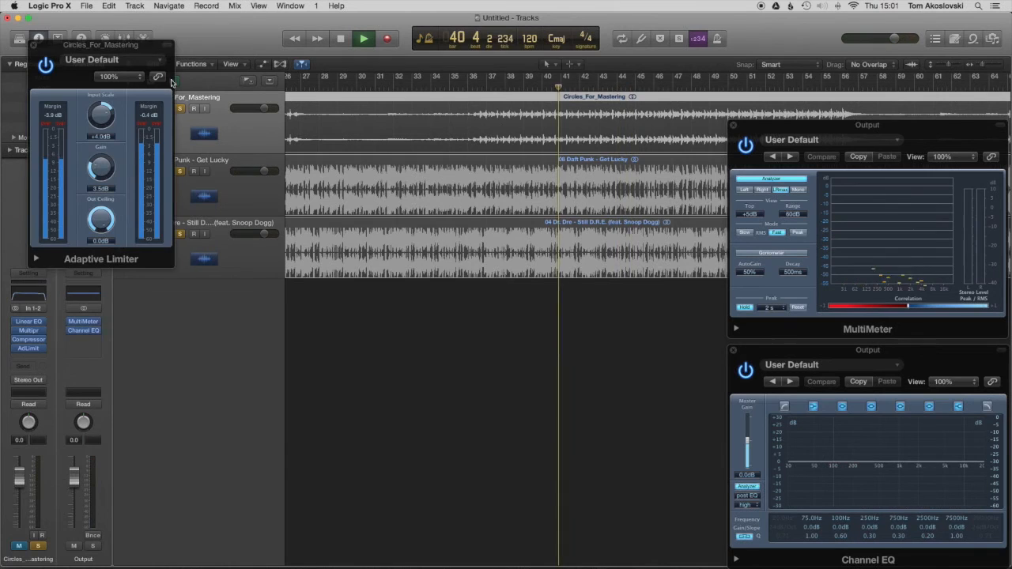
drag(119, 45, 428, 259)
click(168, 108)
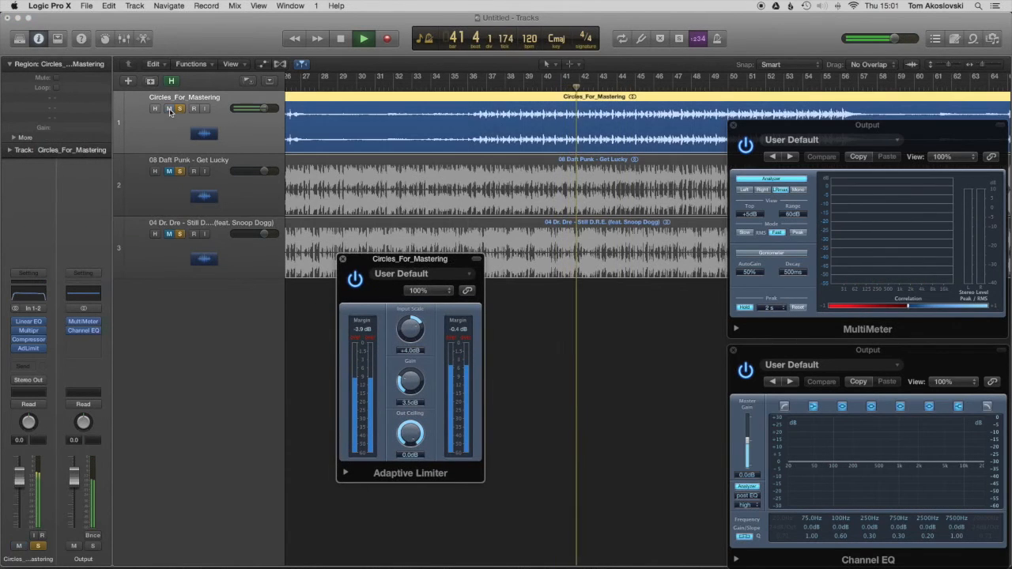
mouse_move(410, 385)
mouse_down()
mouse_move(416, 361)
mouse_move(414, 381)
mouse_up()
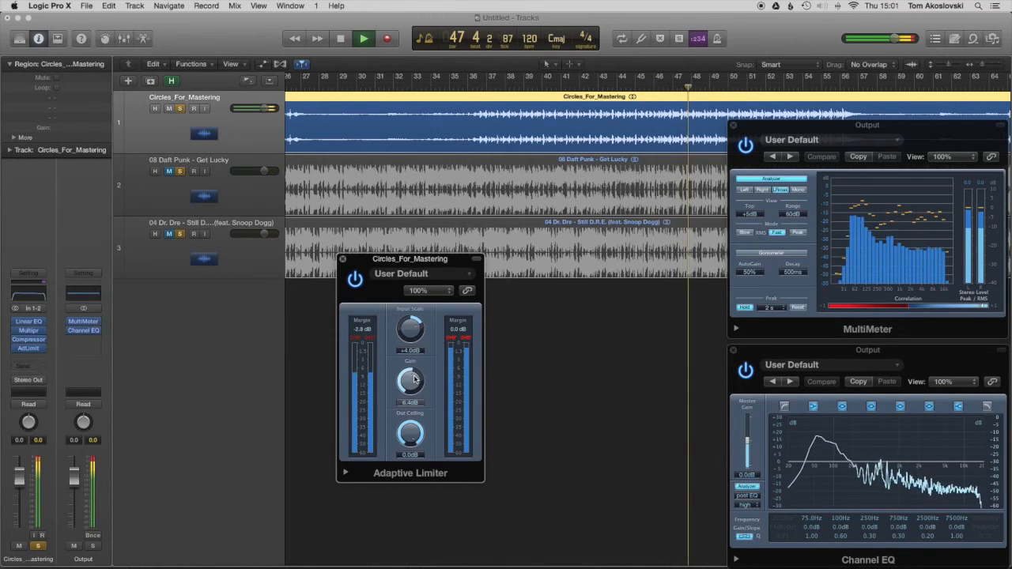
Step: Unmute Get Lucky, mute Circles_For_Mastering, and play from about bar 40 to check the reference on the Output analyzers
key(space)
click(169, 171)
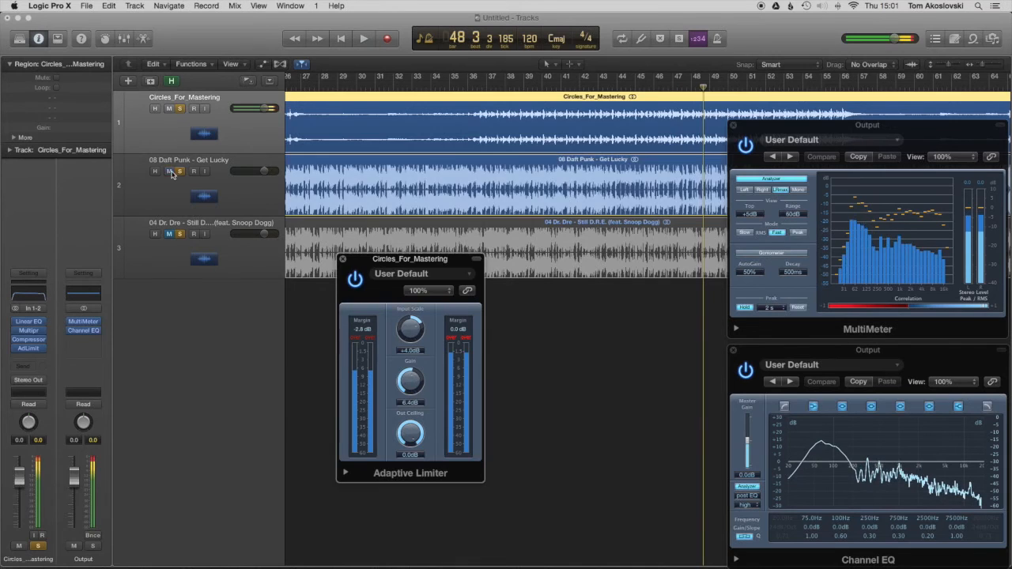
click(169, 110)
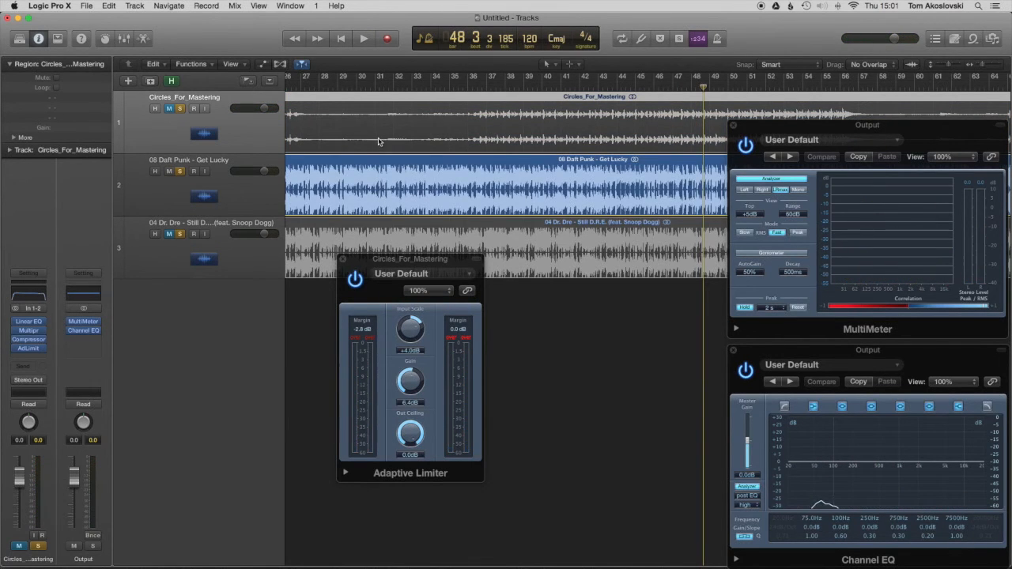
click(551, 89)
key(space)
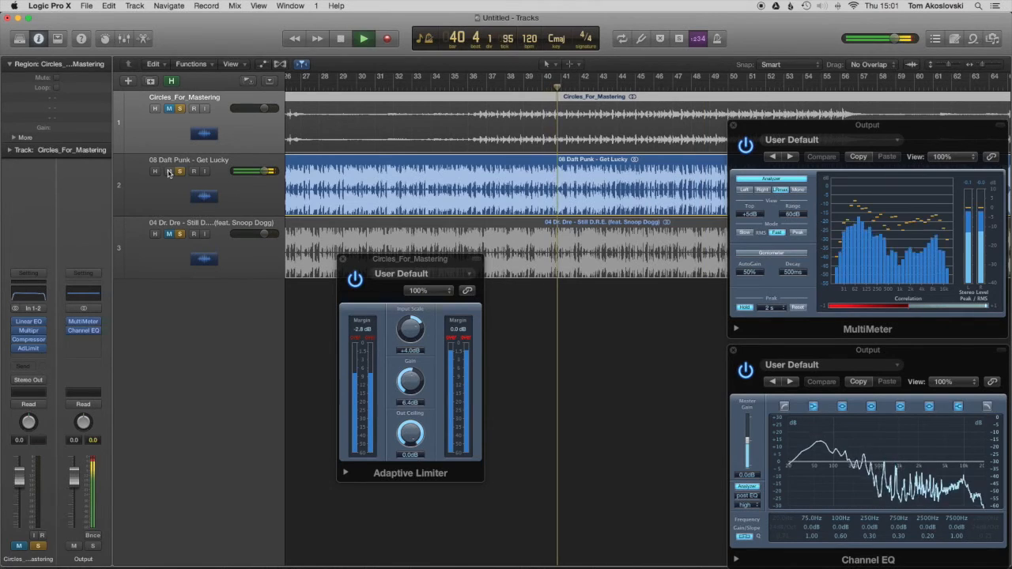
Step: Alternate the mutes between Circles_For_Mastering and Get Lucky during playback to compare their MultiMeter levels, ending on Circles_For_Mastering
click(169, 171)
click(170, 109)
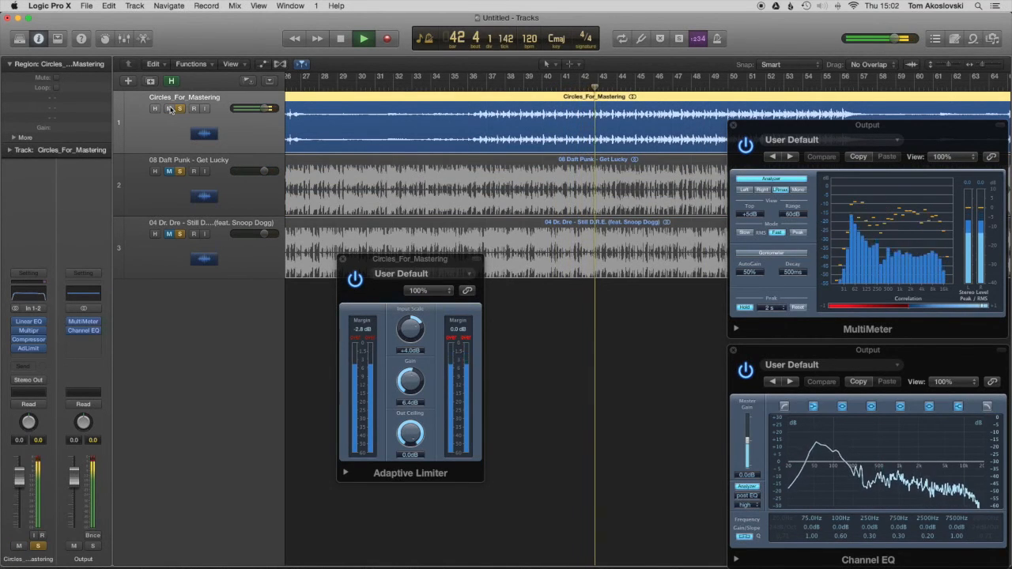
click(169, 109)
click(170, 172)
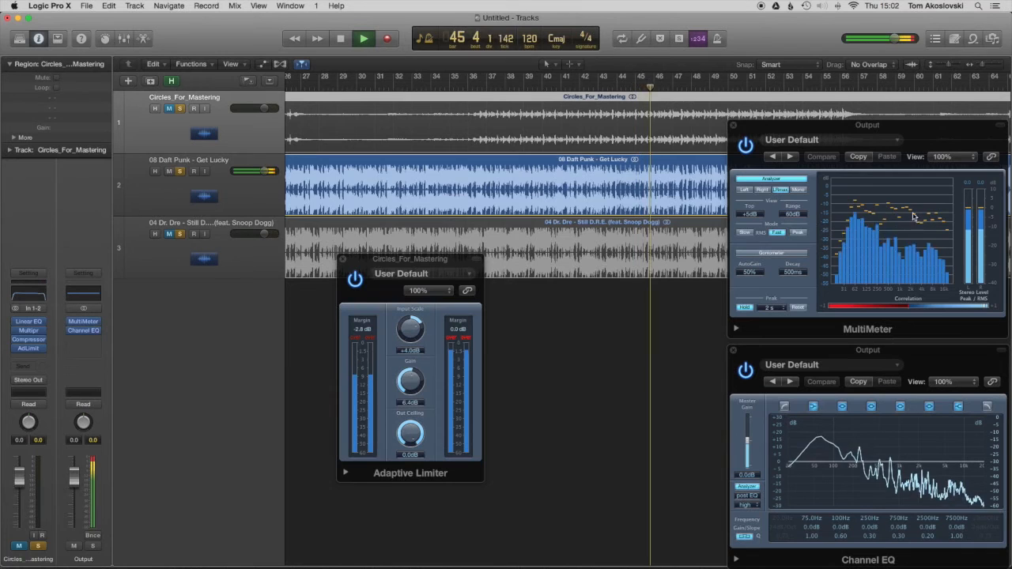
click(170, 171)
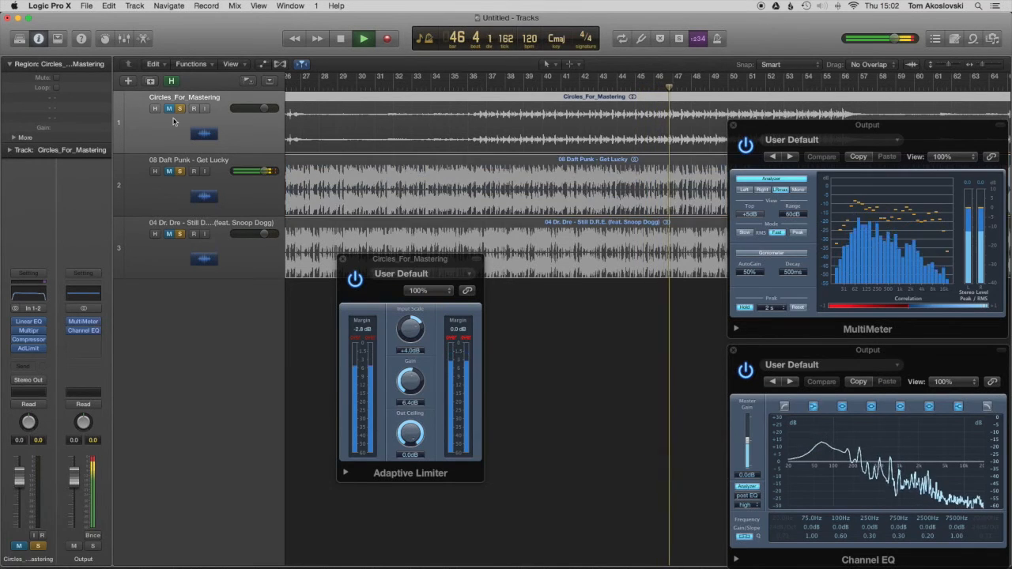
click(168, 108)
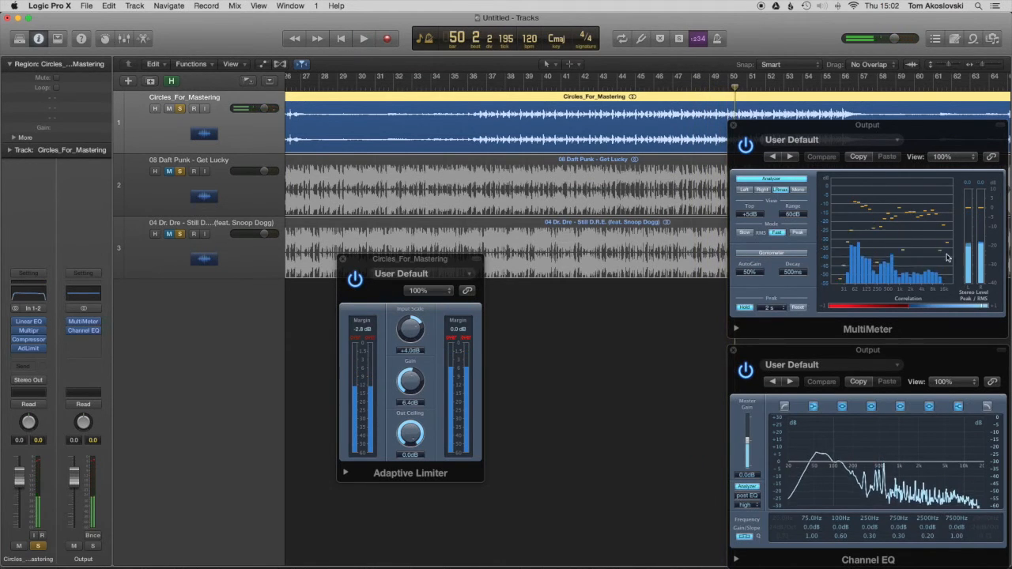
Step: Play Circles_For_Mastering from about bar 40, examine the high-frequency cut in its Linear Phase EQ, and close the EQ
key(space)
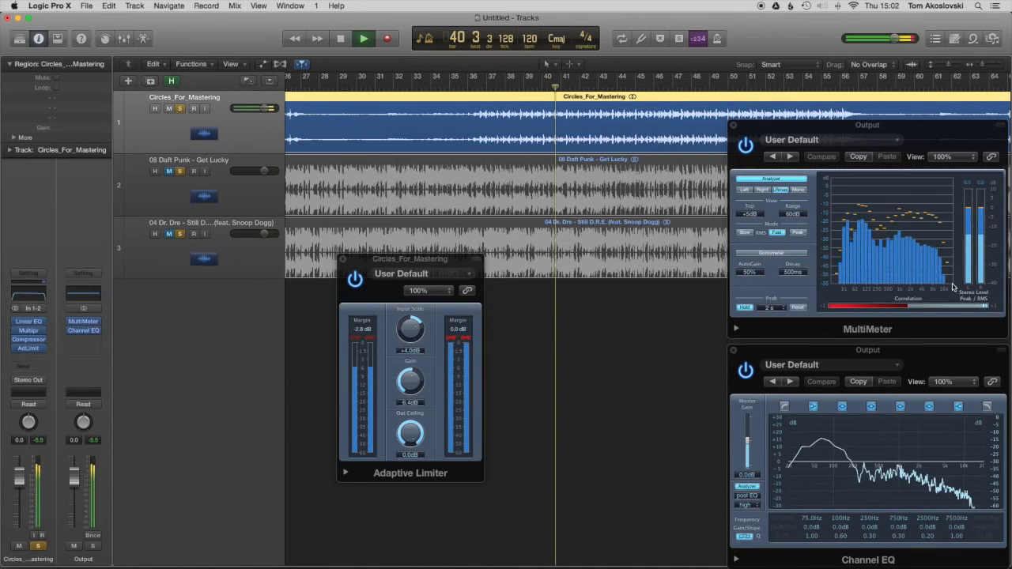
click(28, 297)
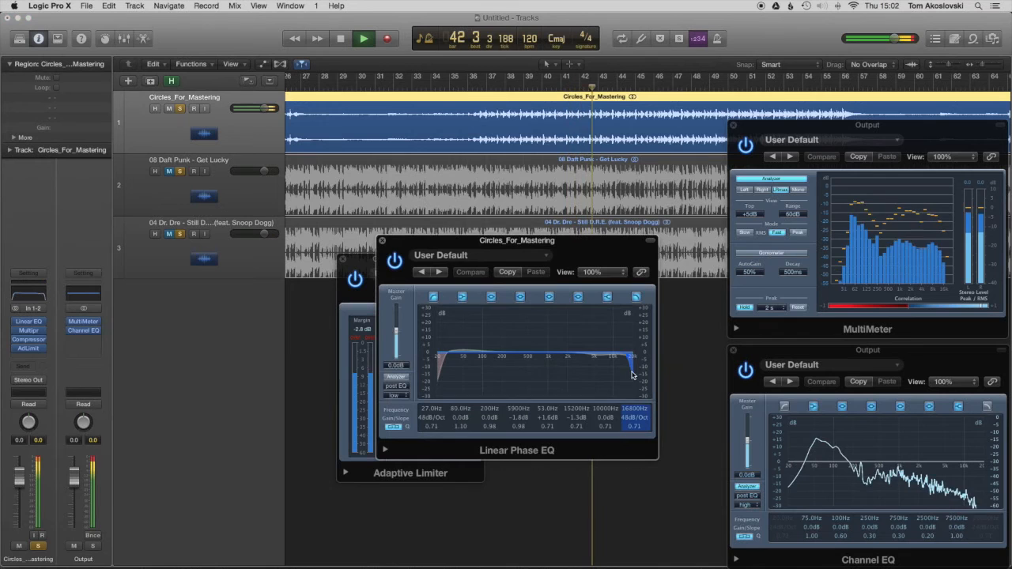
click(383, 242)
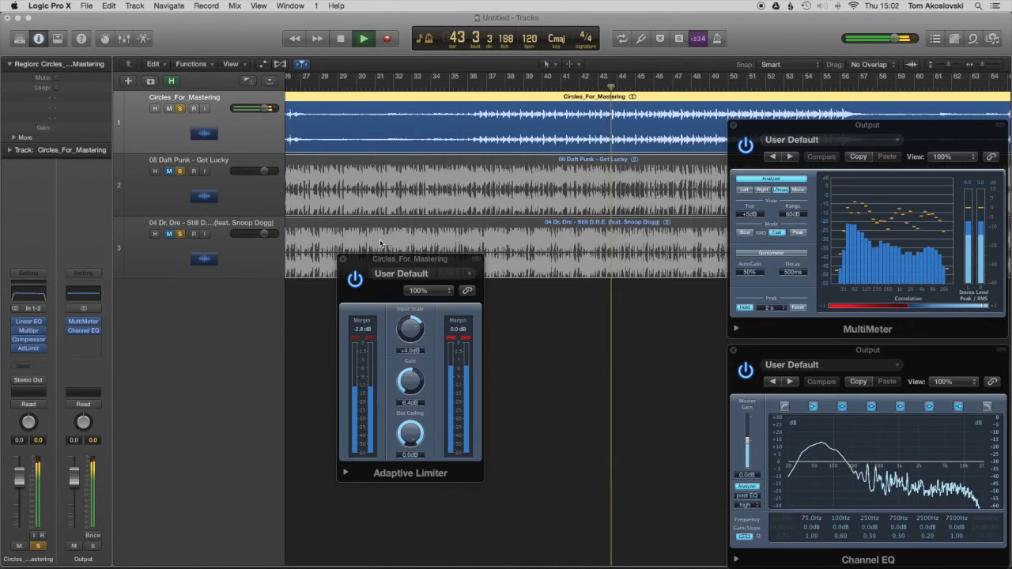
Step: Replay from about bar 41, switching the mutes to Get Lucky and back to Circles_For_Mastering to compare their loudness
click(571, 87)
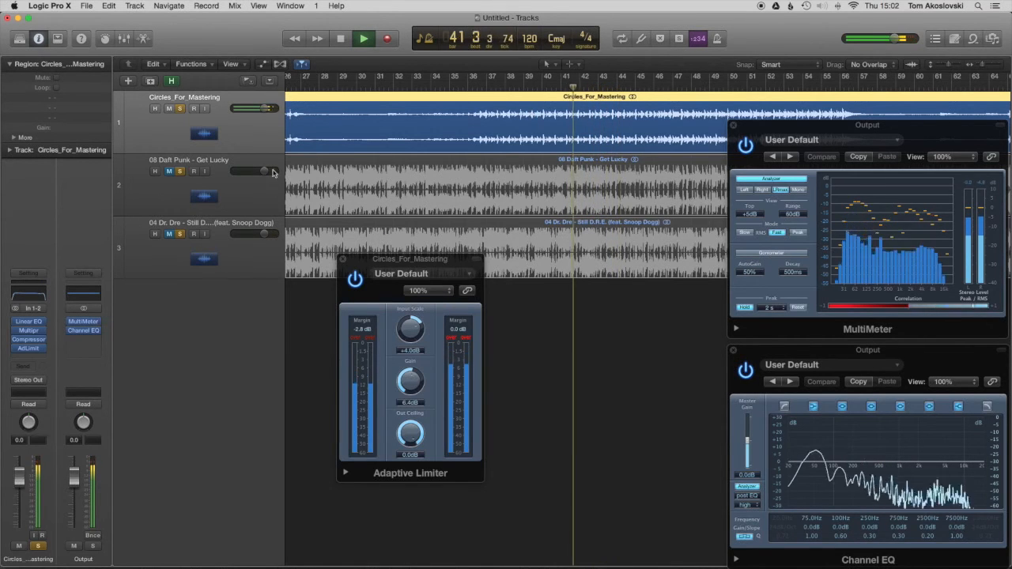
click(168, 171)
click(168, 108)
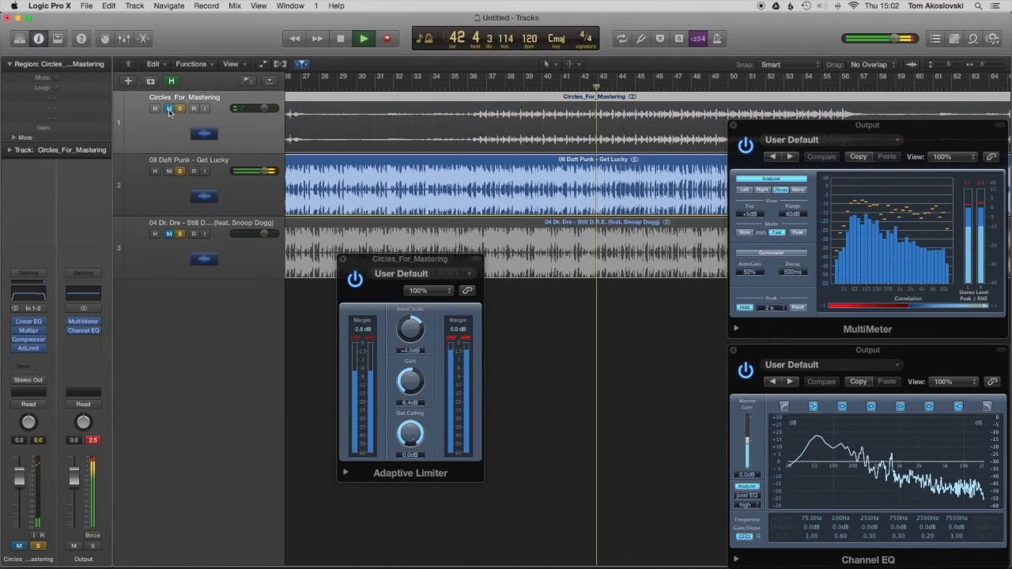
click(168, 109)
click(168, 170)
Step: Switch playback from Circles_For_Mastering to Still D.R.E. and on to Get Lucky using the mutes, comparing them on the Output analyzers
click(169, 224)
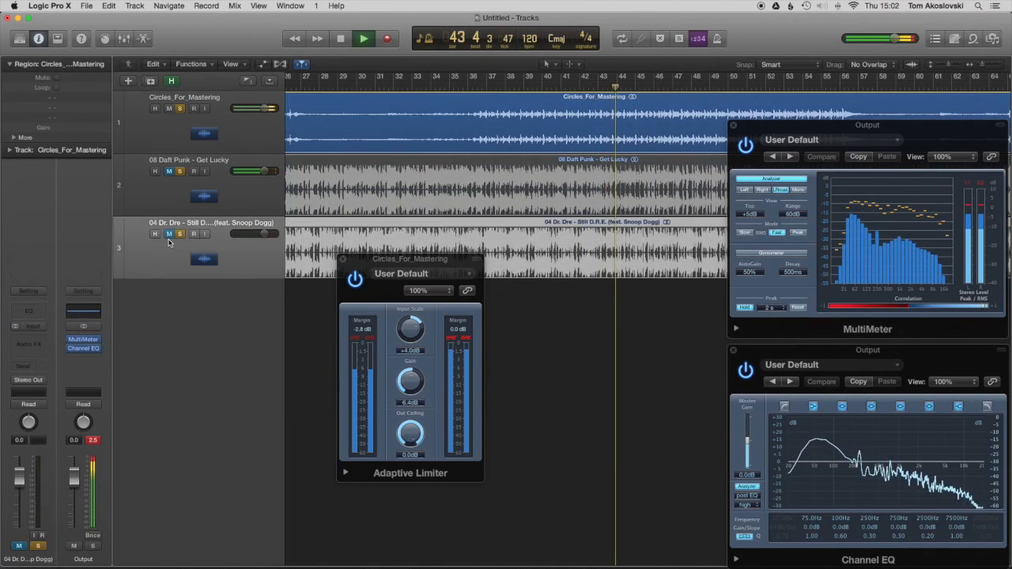
click(168, 234)
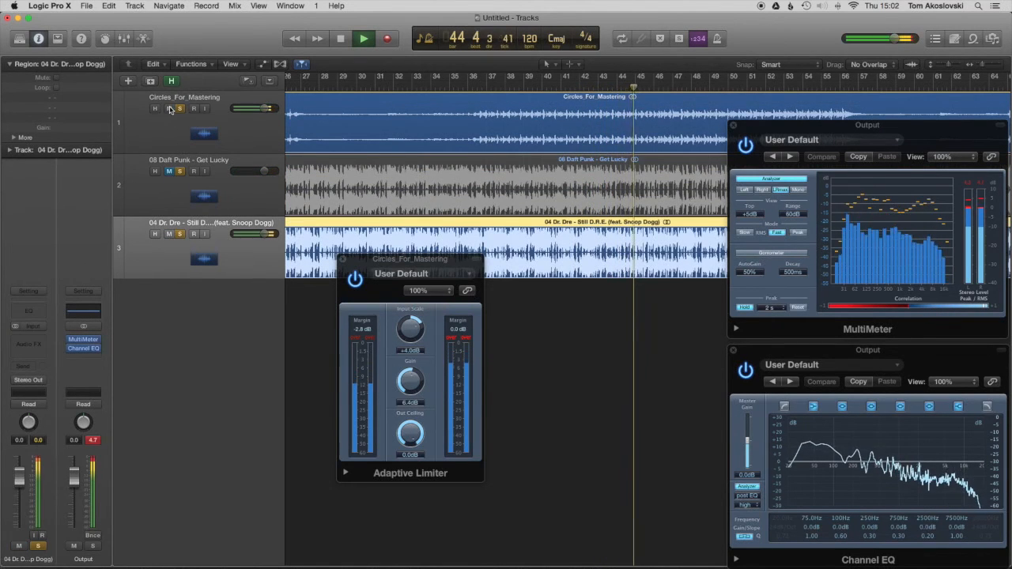
click(168, 108)
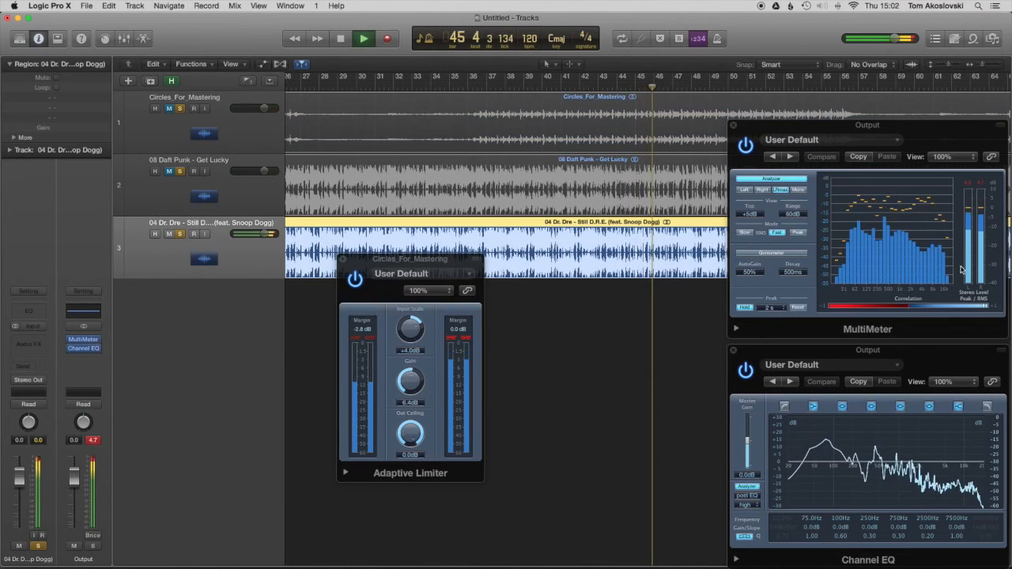
click(168, 234)
click(169, 172)
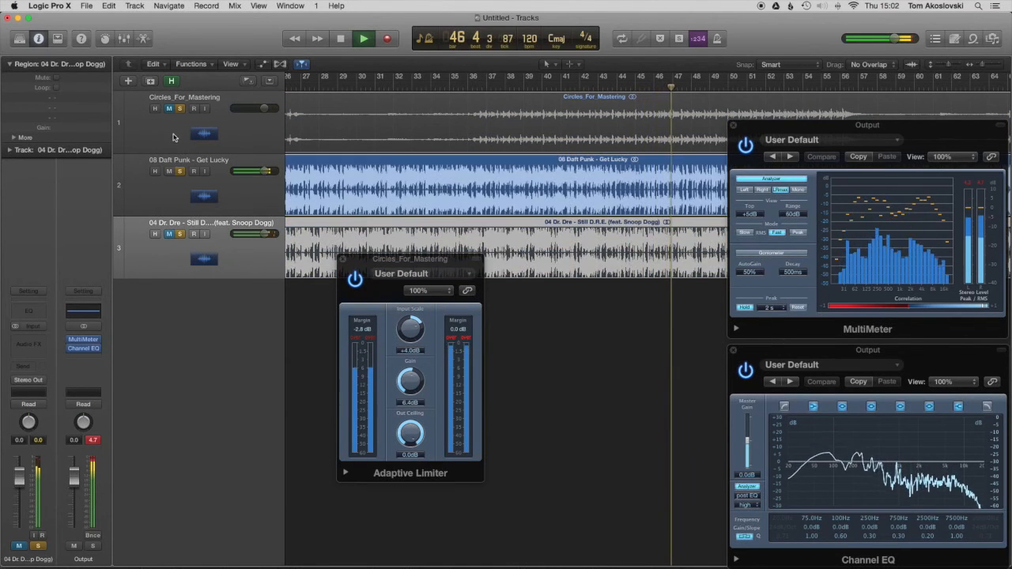
key(space)
key(space)
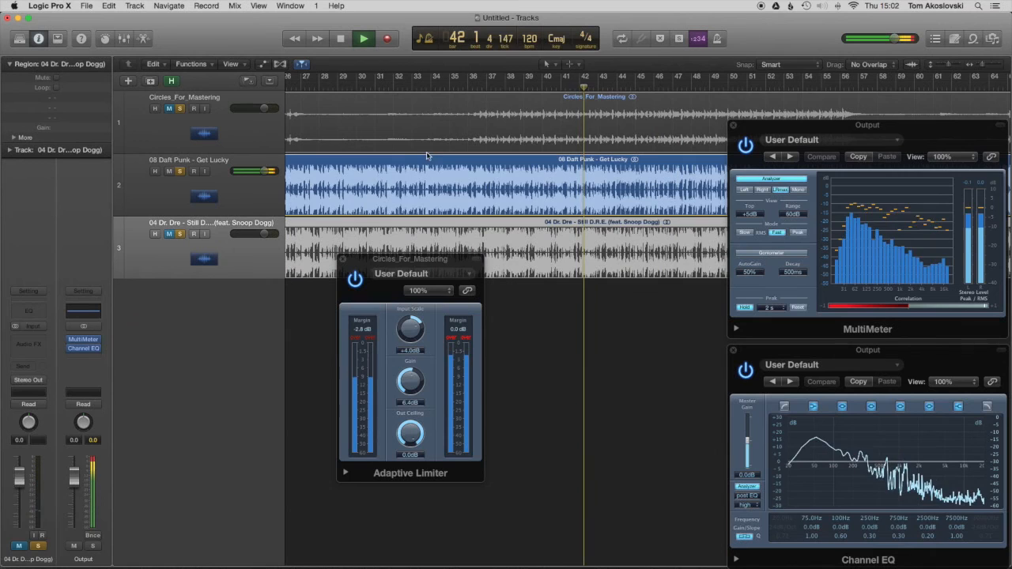
Step: Play from about bar 39, mute Get Lucky, unmute and select Circles_For_Mastering, and stop playback
click(534, 88)
click(168, 171)
key(space)
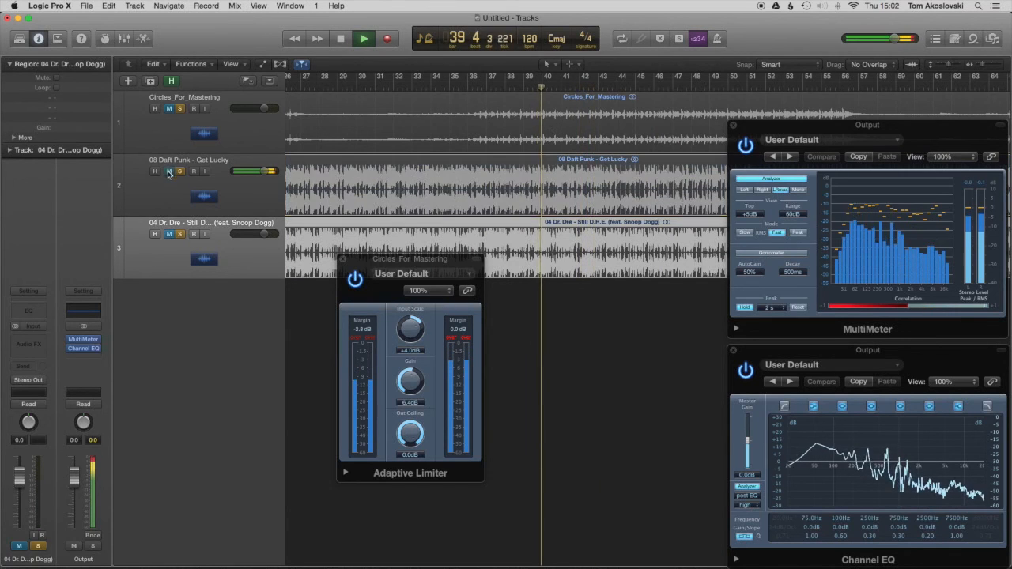
click(168, 108)
click(185, 134)
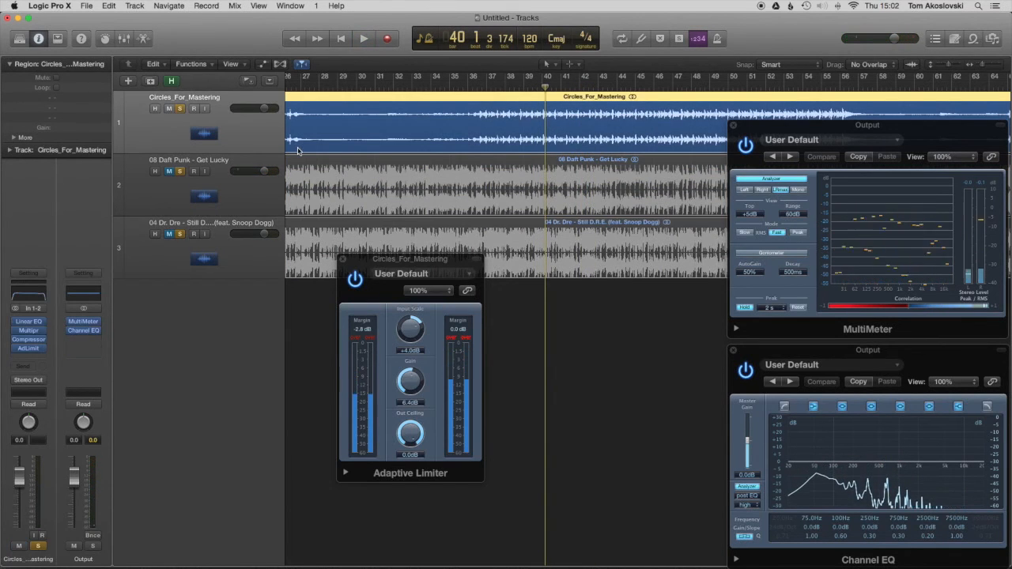
Step: Zoom out to the full length of Circles_For_Mastering, close its Adaptive Limiter, and move the playhead to bar 44
scroll(435, 179, left, 2)
scroll(434, 179, down, 5)
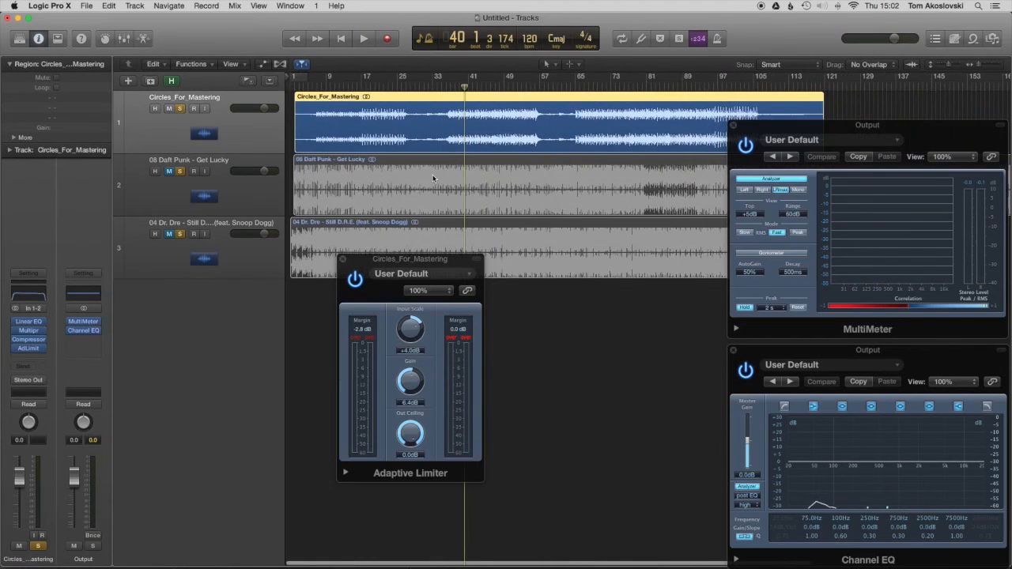
drag(487, 86, 496, 87)
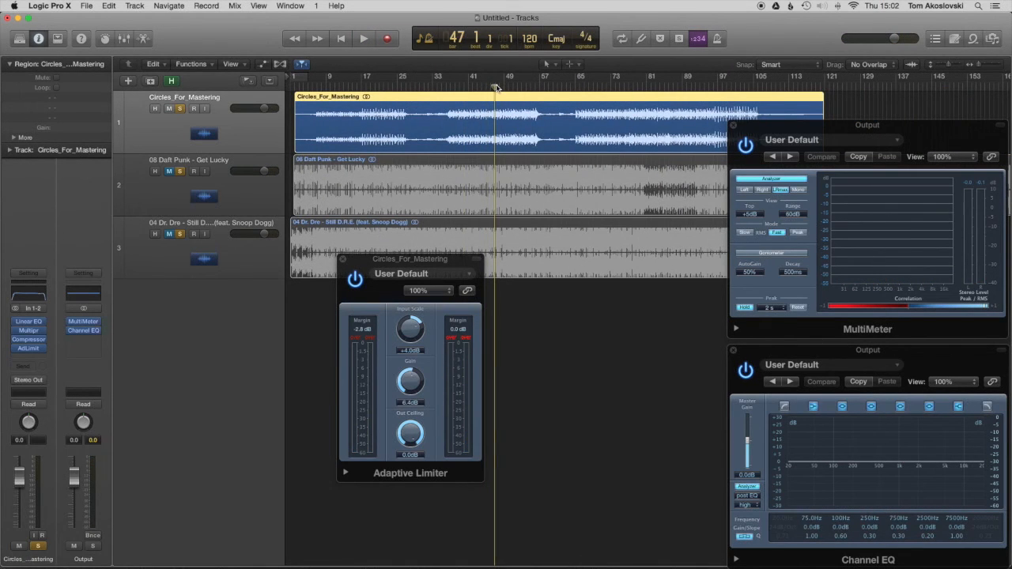
click(343, 260)
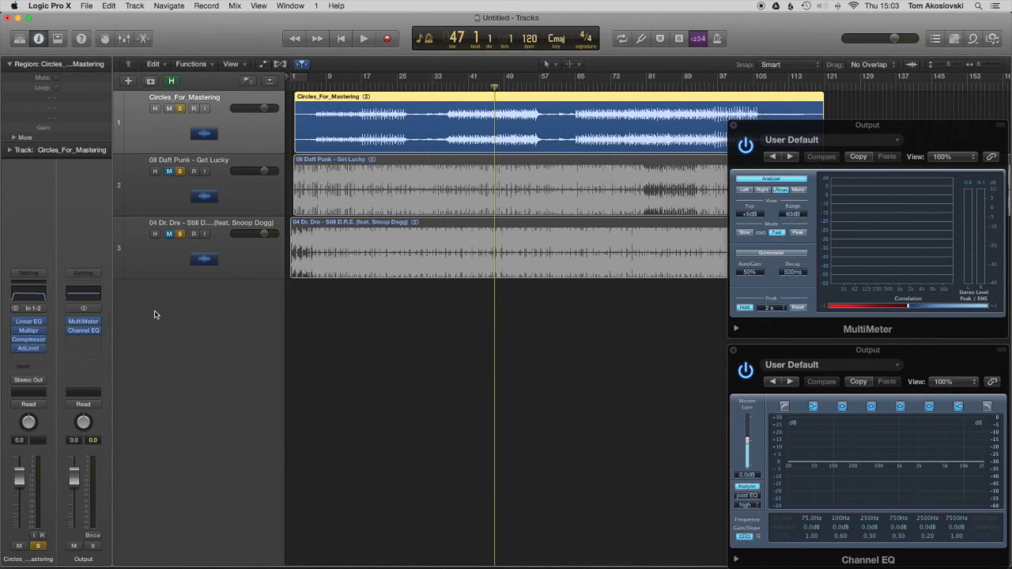
click(209, 191)
click(208, 148)
click(481, 86)
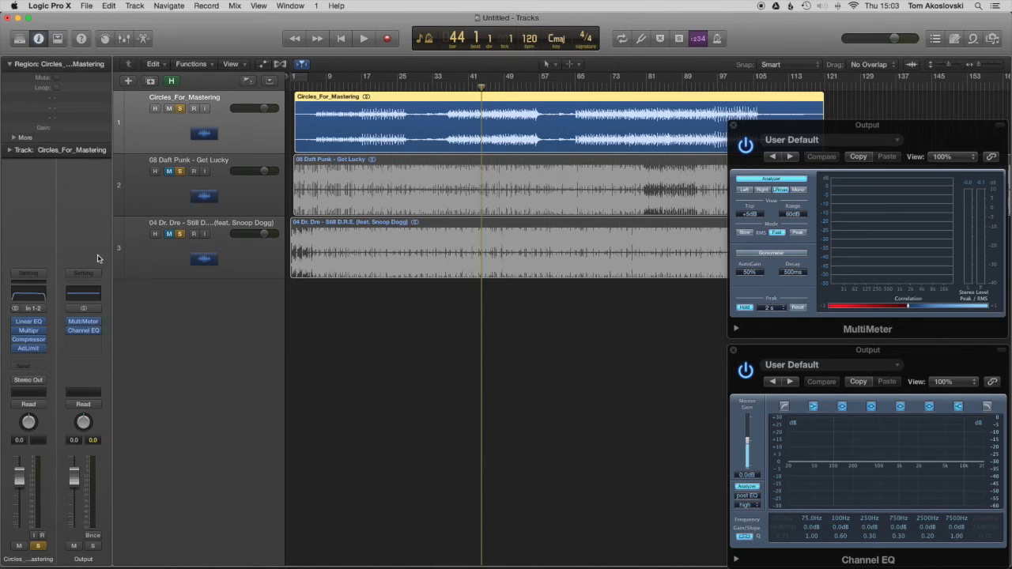
Step: Review the Adaptive Limiter and Linear Phase EQ settings of Circles_For_Mastering, closing each plug-in window after viewing
click(31, 351)
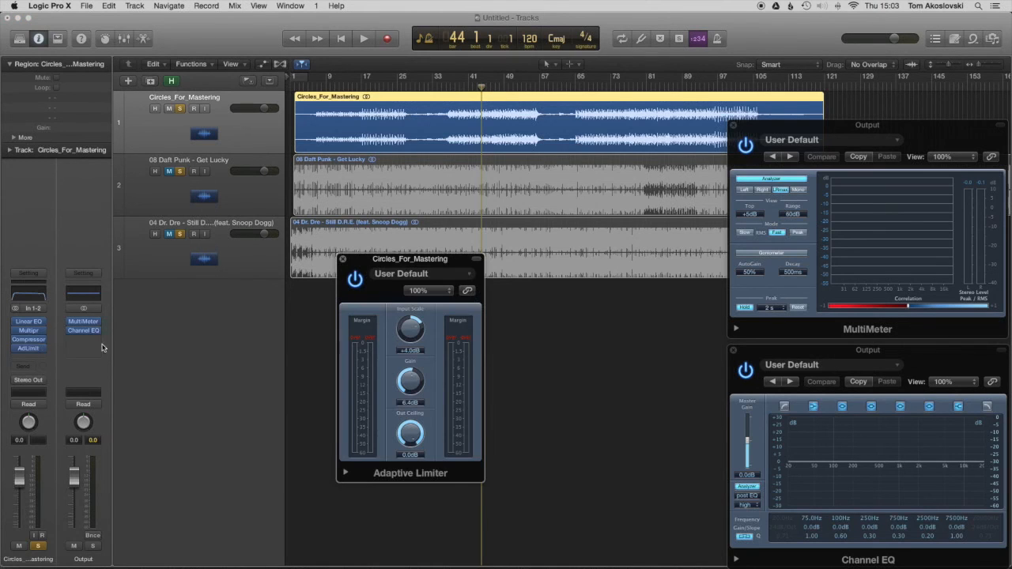
click(342, 260)
click(38, 301)
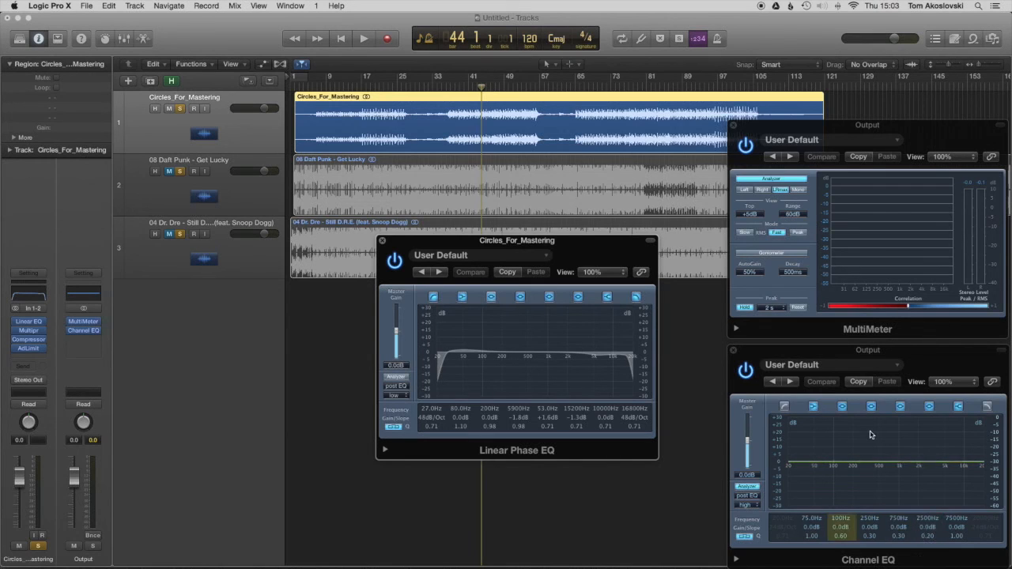
click(382, 240)
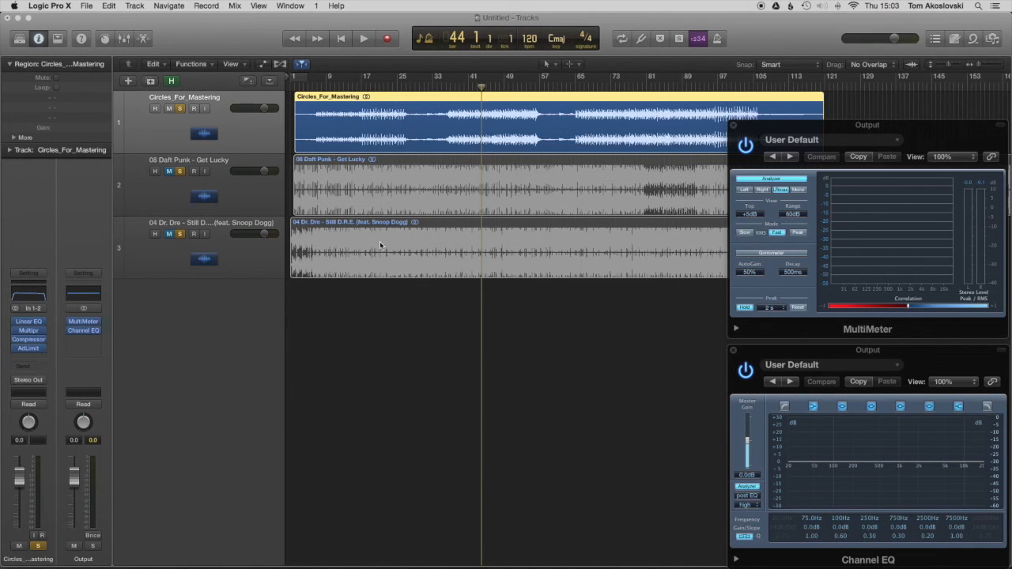
Step: Mute Circles_For_Mastering, turn off solo on all three tracks, and move the playhead to bar 46
click(170, 109)
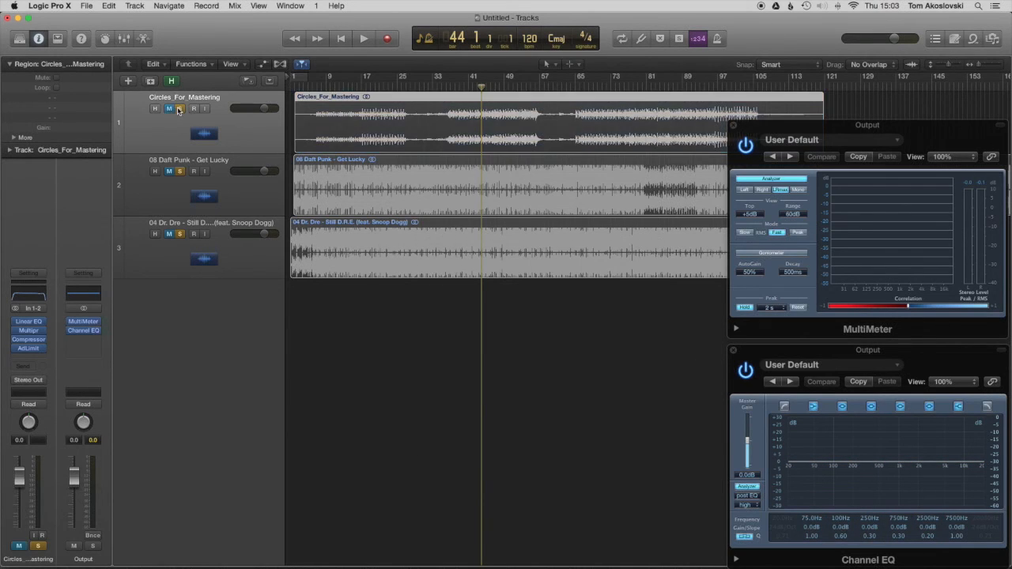
click(181, 171)
click(181, 234)
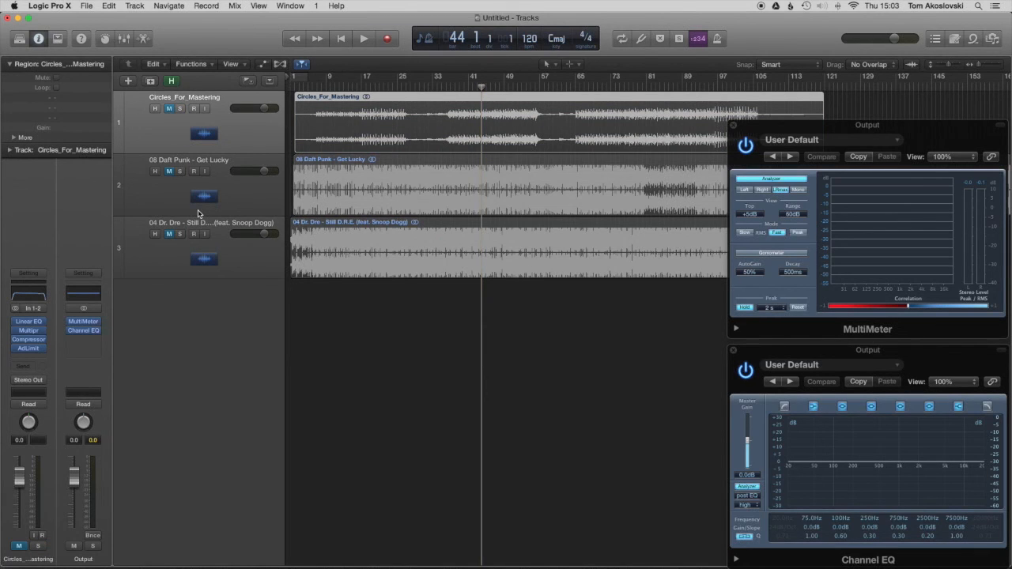
mouse_move(481, 90)
mouse_down()
mouse_move(499, 87)
mouse_move(490, 87)
mouse_up()
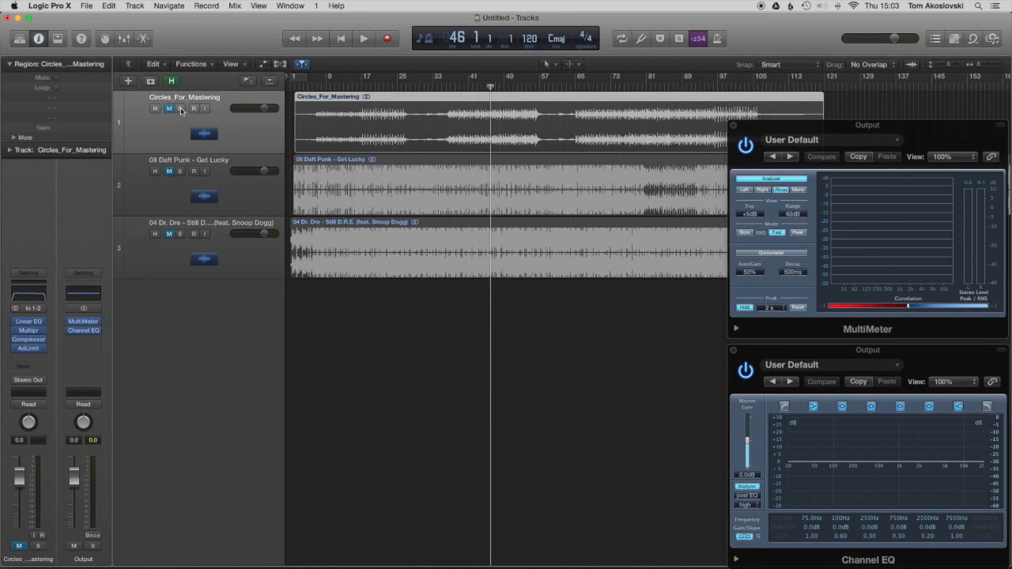